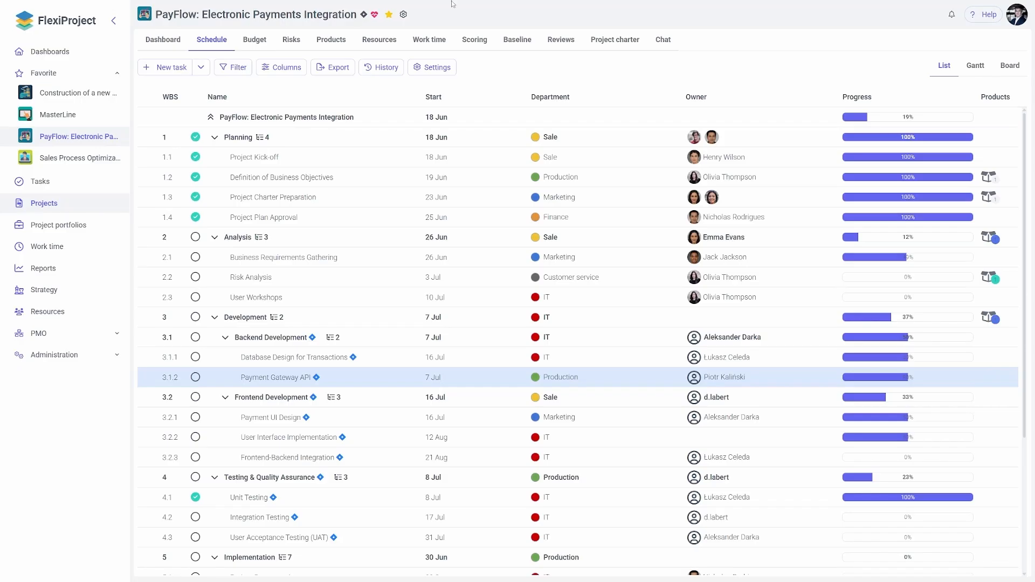
- Switch the project schedule to the Gantt view and add a task named New task at the end
{"action": "left_click", "coordinate": [975, 66]}
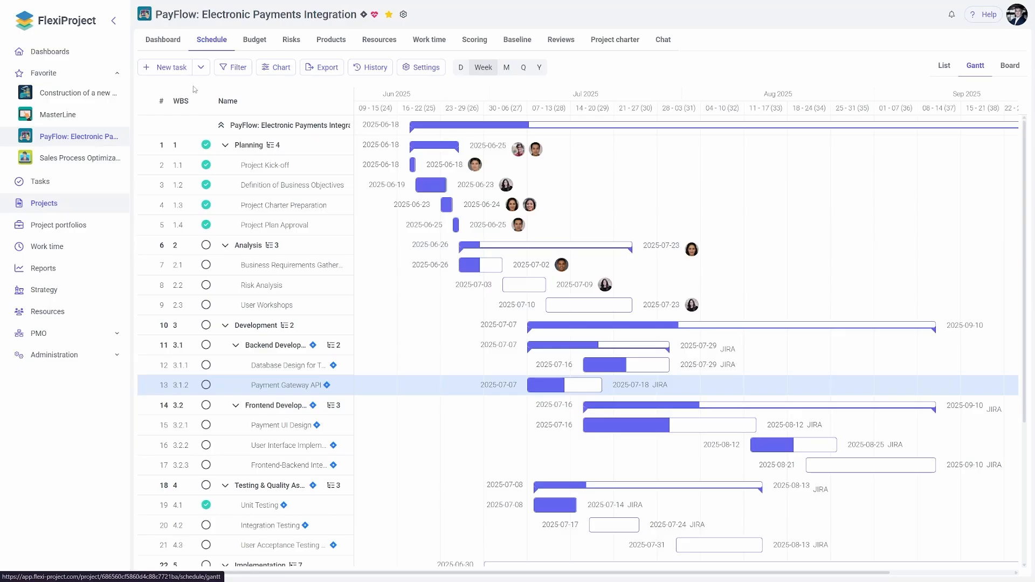
{"action": "left_click", "coordinate": [172, 68]}
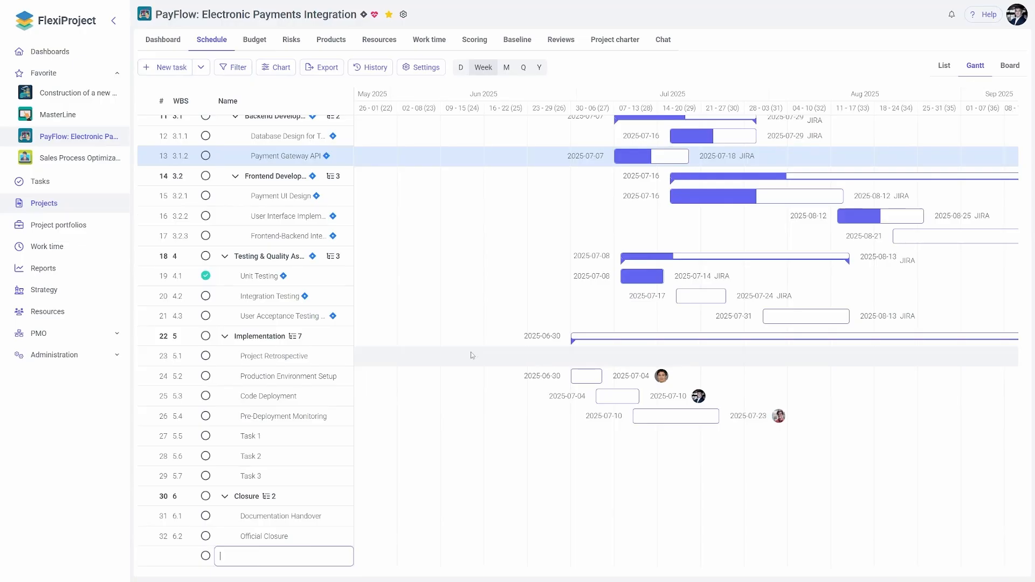
{"action": "key", "text": "Return"}
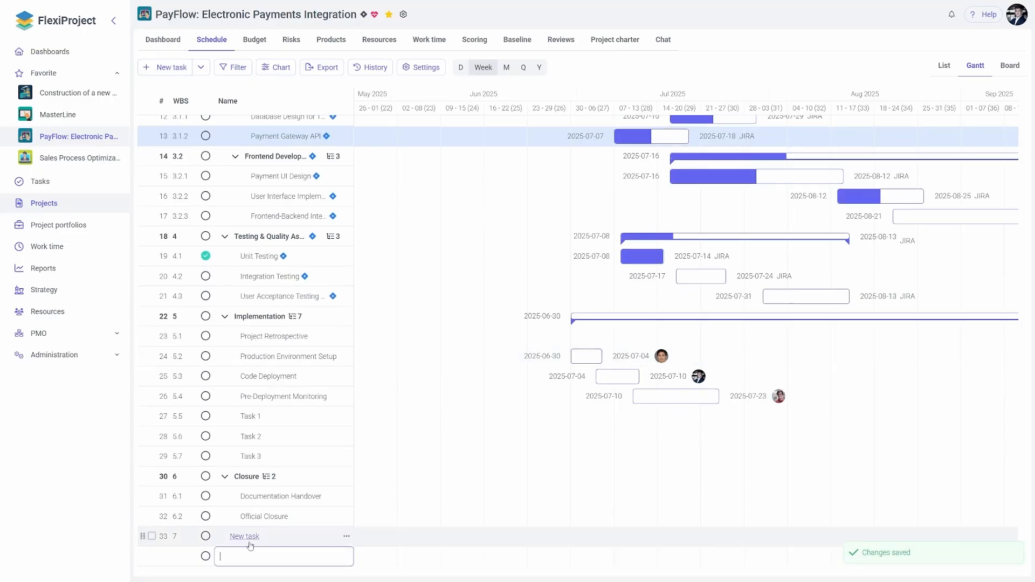
- Set the start date of New task to 5 August 2025 in its task details
{"action": "left_click", "coordinate": [247, 541]}
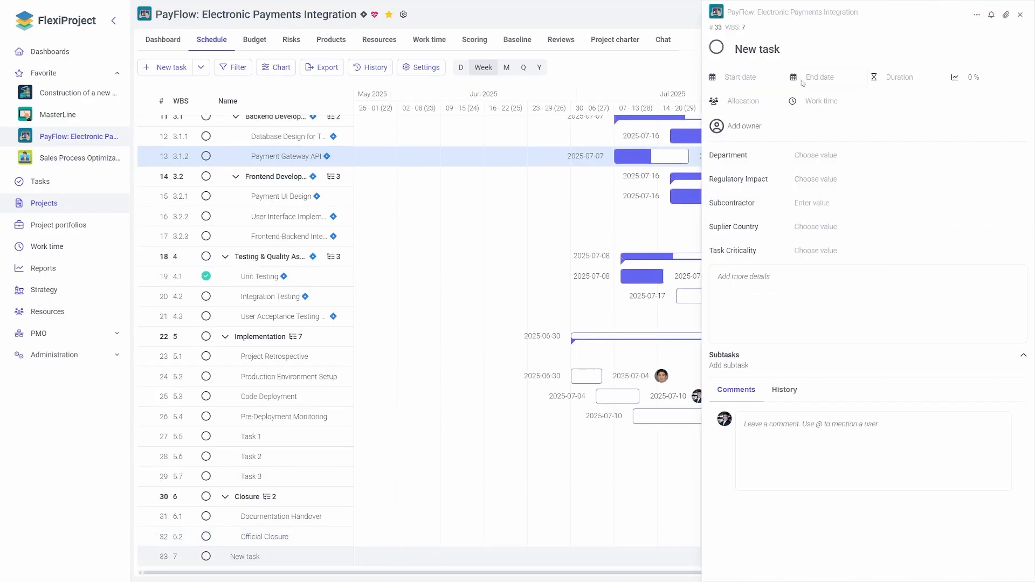
{"action": "left_click", "coordinate": [748, 80]}
{"action": "left_click", "coordinate": [733, 102]}
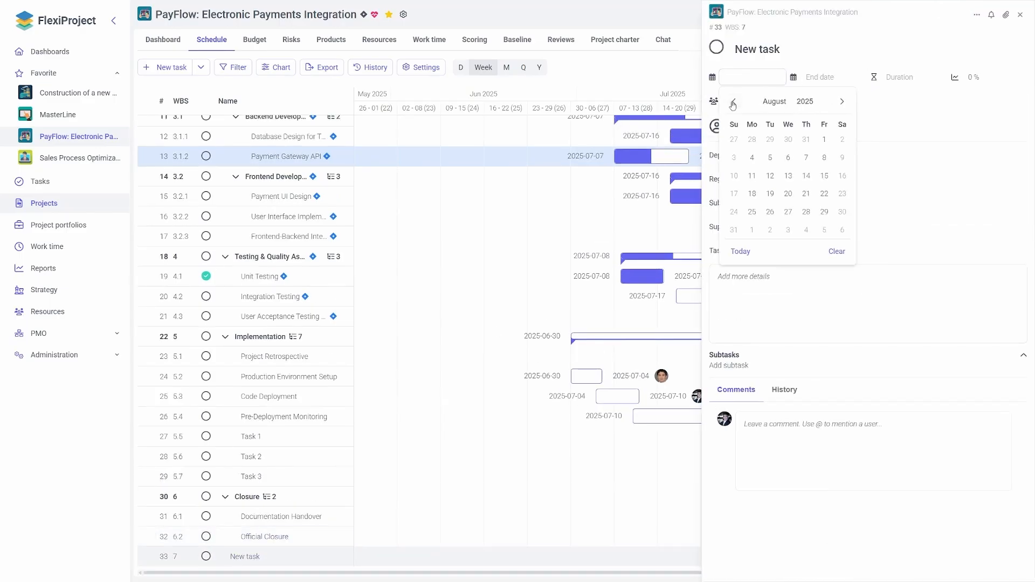
{"action": "left_click", "coordinate": [771, 158]}
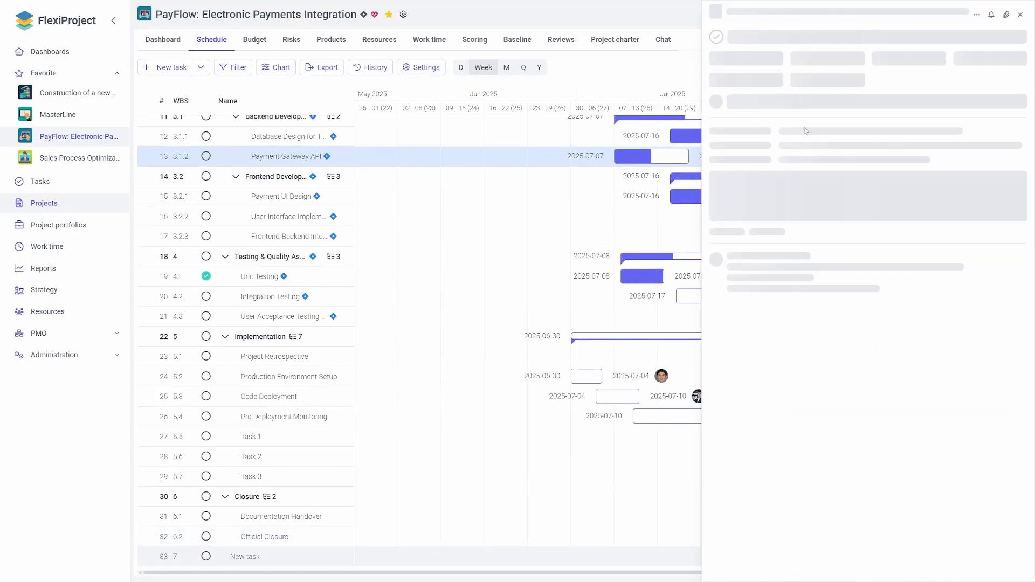
- Set the end date of New task to 18 December 2025 and close its details
{"action": "left_click", "coordinate": [829, 80]}
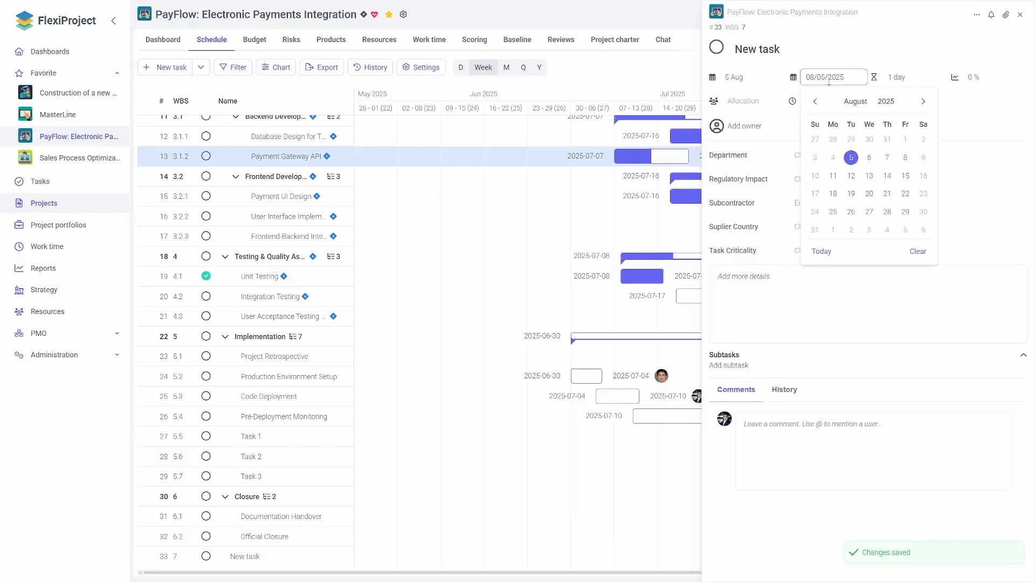
{"action": "left_click", "coordinate": [923, 101]}
{"action": "left_click", "coordinate": [923, 102]}
{"action": "left_click", "coordinate": [923, 102]}
{"action": "left_click", "coordinate": [923, 101]}
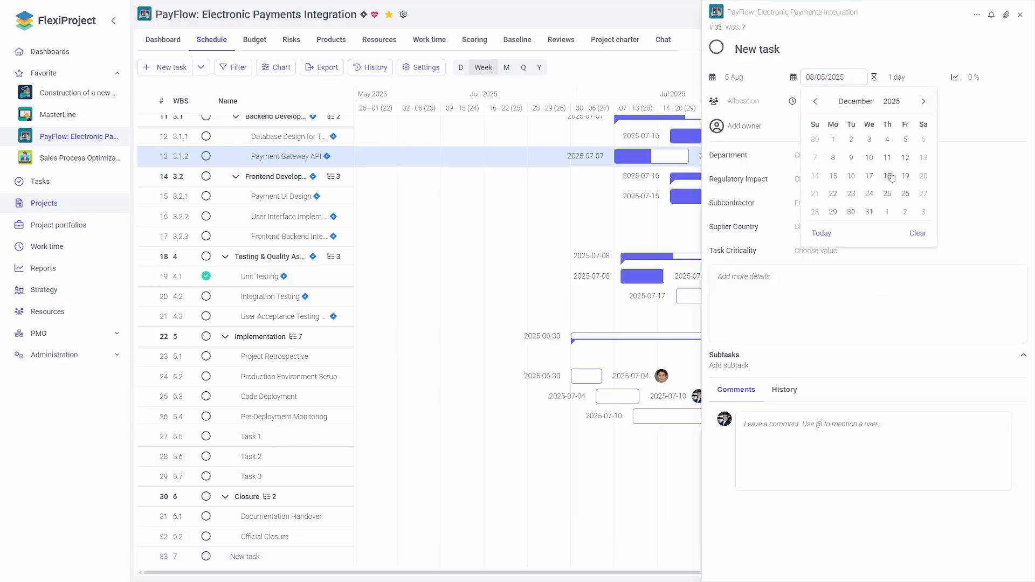
{"action": "left_click", "coordinate": [888, 176]}
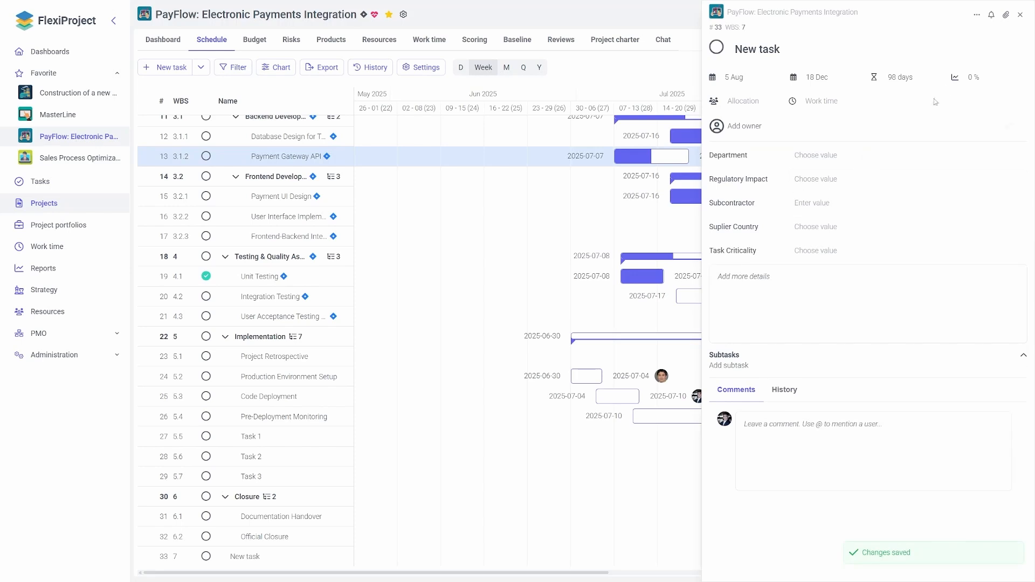
{"action": "left_click", "coordinate": [1020, 17]}
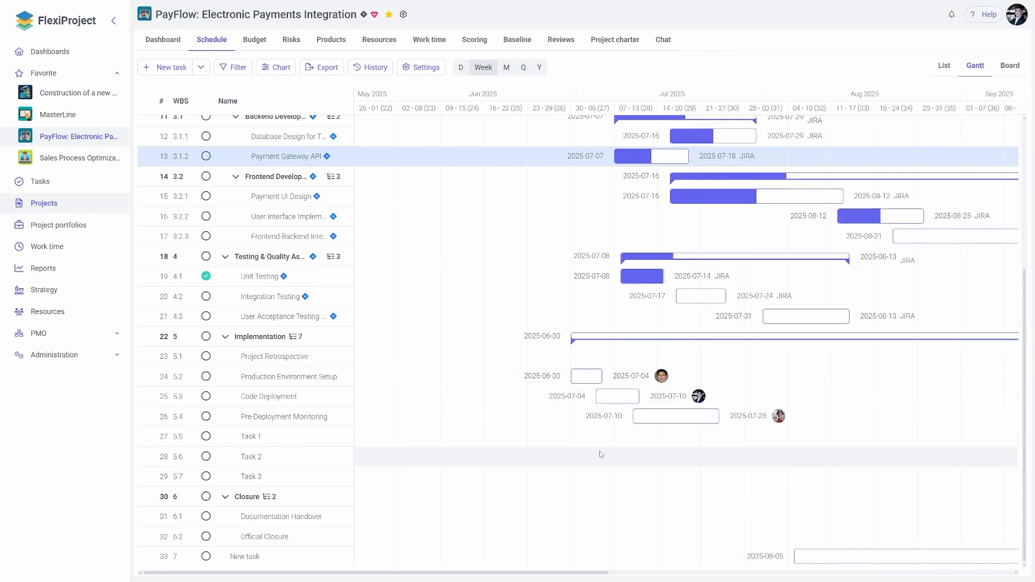
- Extend the progress of New task to 54% on its Gantt bar, and change it to 25% in the task details
{"action": "scroll", "coordinate": [602, 454], "scroll_direction": "right", "scroll_amount": 5}
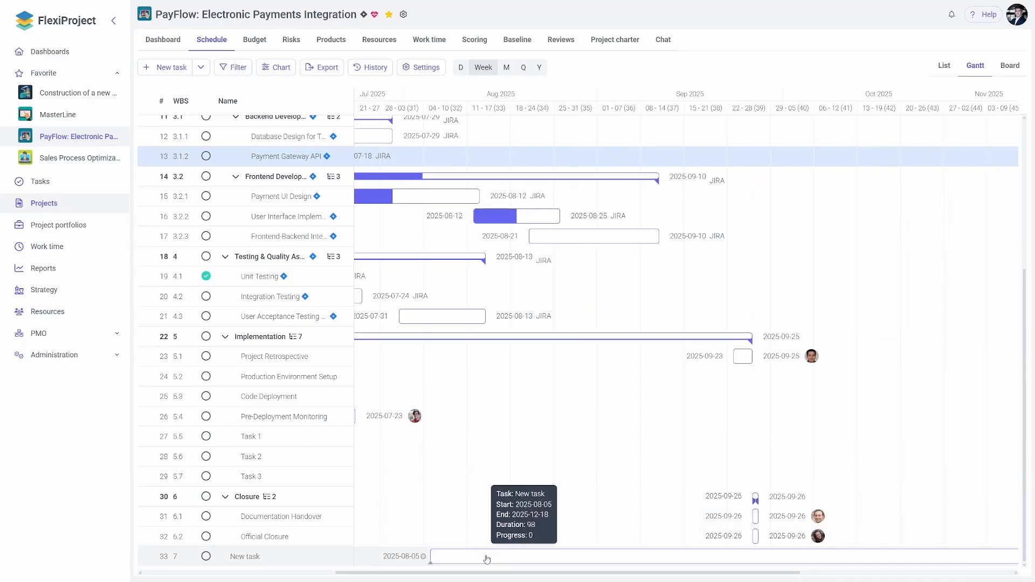
{"action": "left_click_drag", "start_coordinate": [431, 562], "coordinate": [891, 559]}
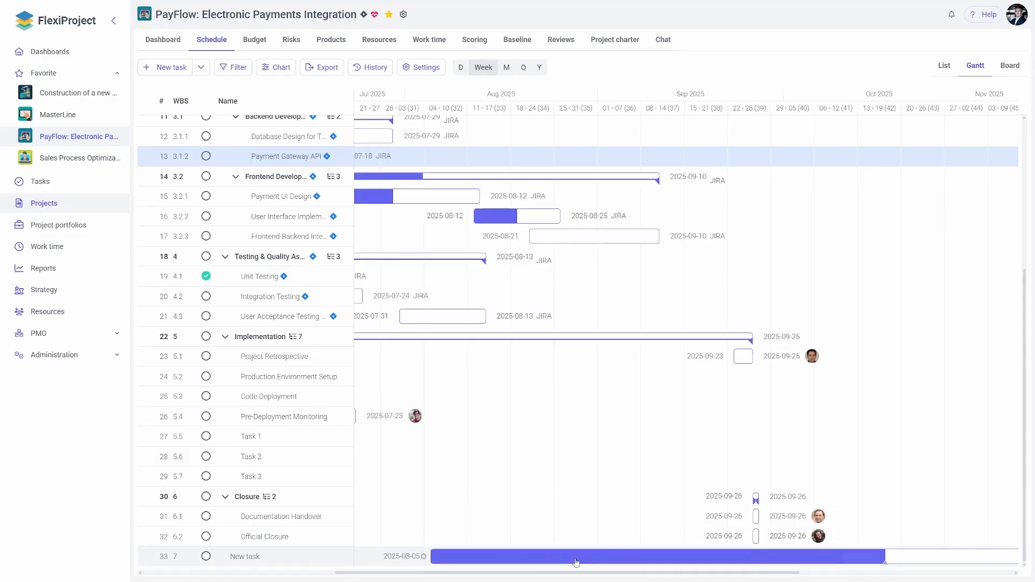
{"action": "left_click", "coordinate": [235, 558]}
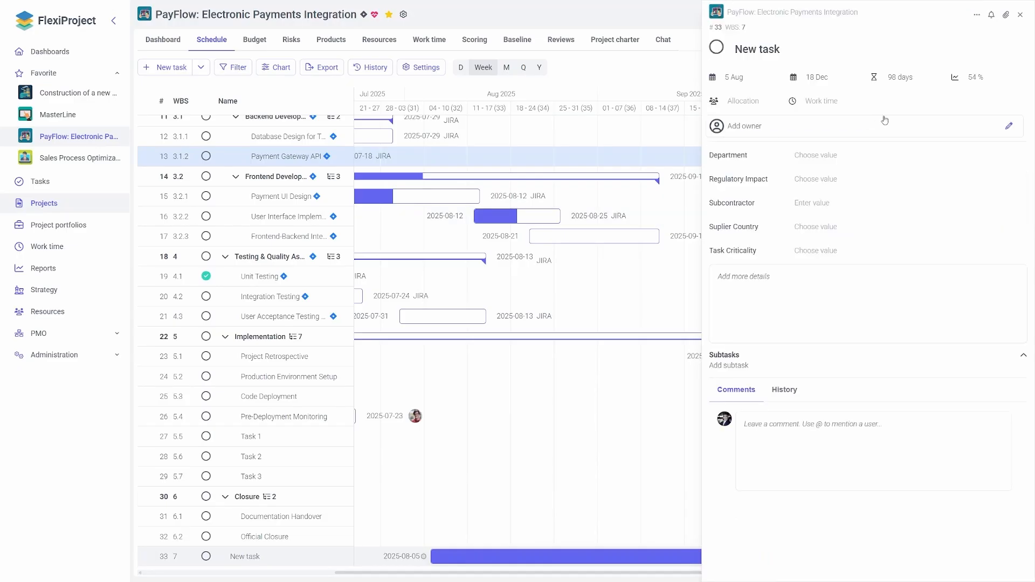
{"action": "left_click", "coordinate": [977, 77]}
{"action": "key", "text": "Return"}
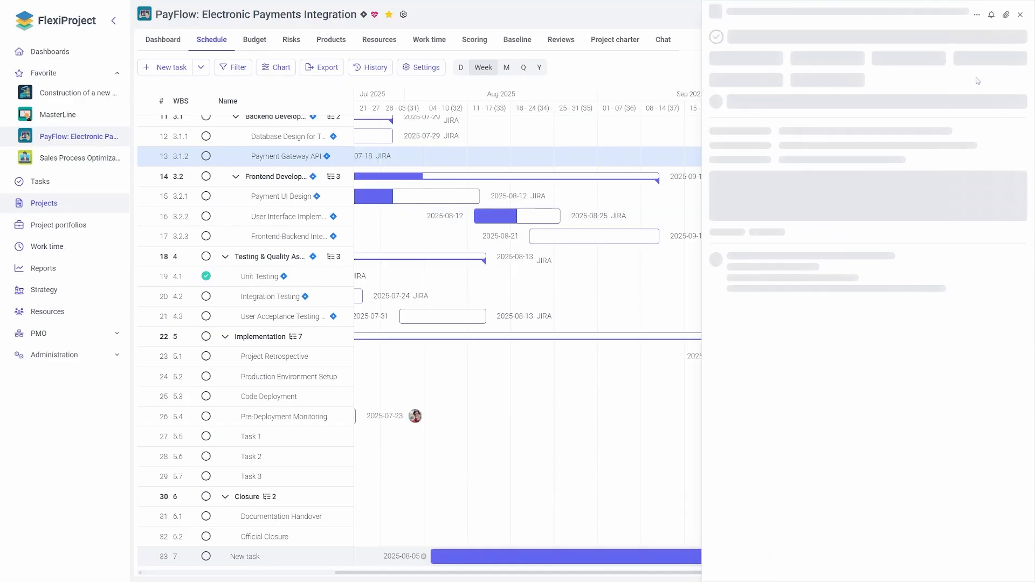
{"action": "left_click", "coordinate": [1020, 14]}
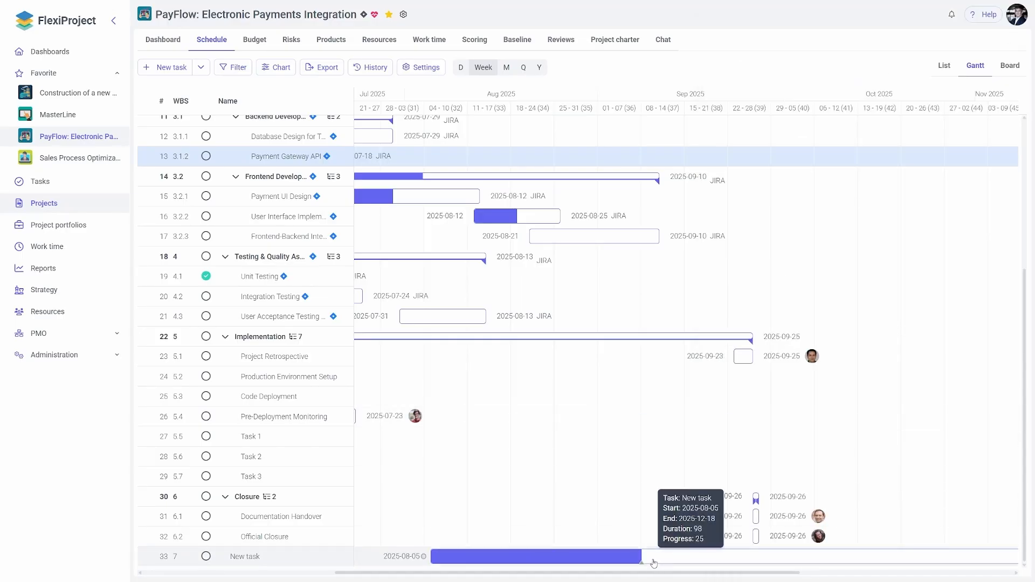
{"action": "scroll", "coordinate": [654, 563], "scroll_direction": "left", "scroll_amount": 6}
{"action": "scroll", "coordinate": [654, 563], "scroll_direction": "up", "scroll_amount": 5}
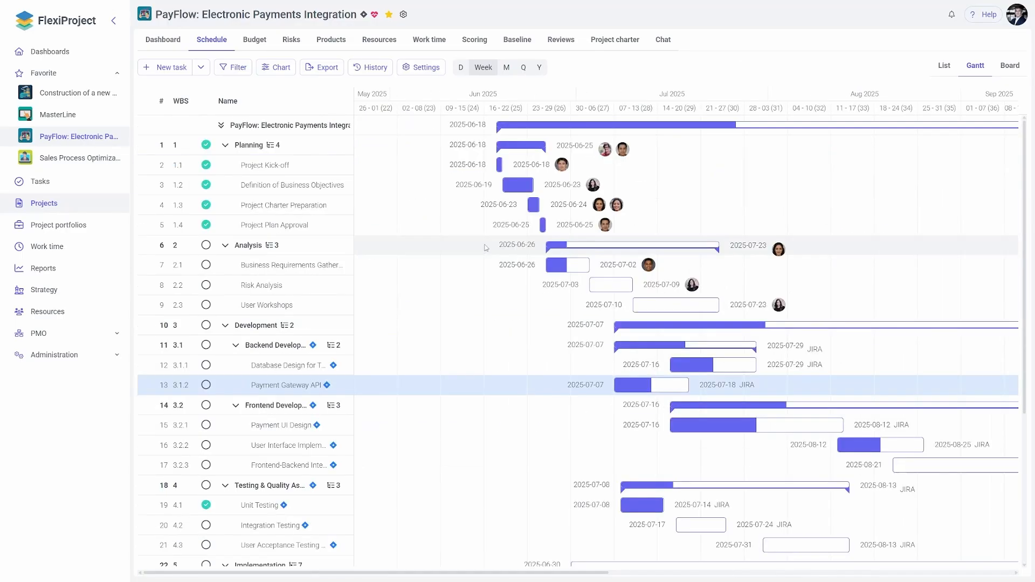
{"action": "left_click", "coordinate": [203, 74]}
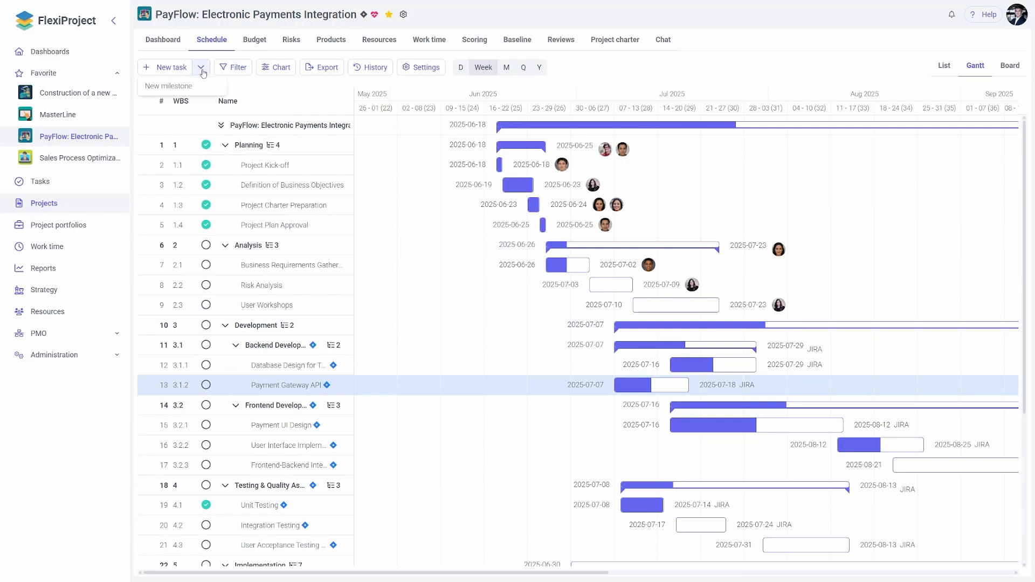
{"action": "left_click", "coordinate": [203, 74]}
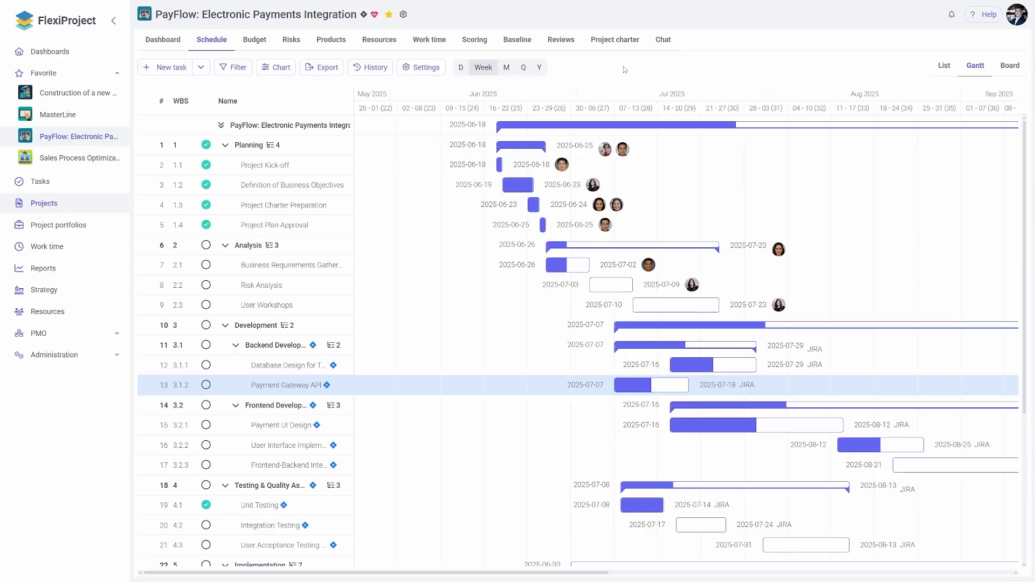
- View the Gantt timeline at month, quarter and year scale, and return it to the week scale
{"action": "left_click", "coordinate": [507, 69]}
{"action": "left_click", "coordinate": [527, 68]}
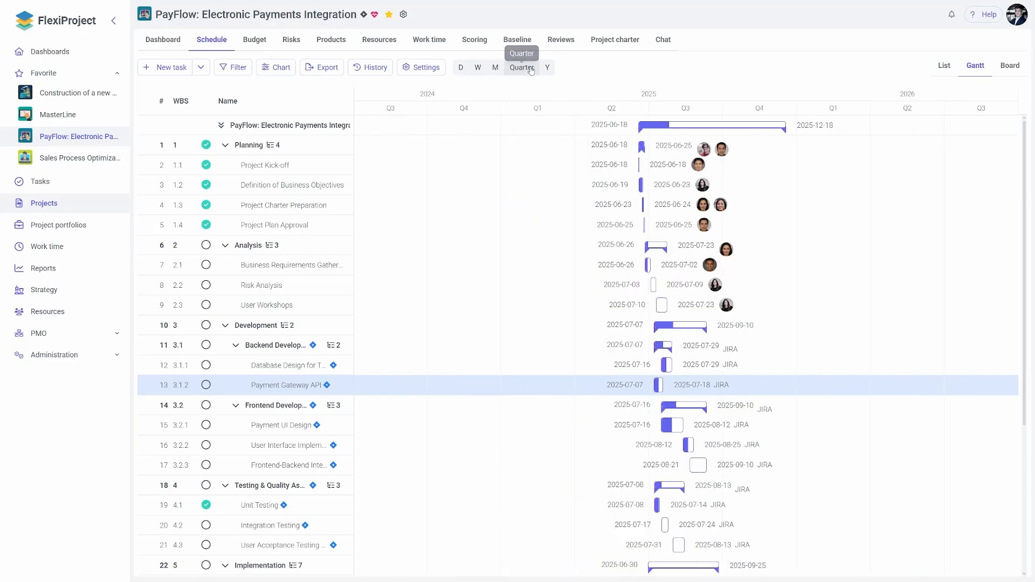
{"action": "left_click", "coordinate": [548, 69]}
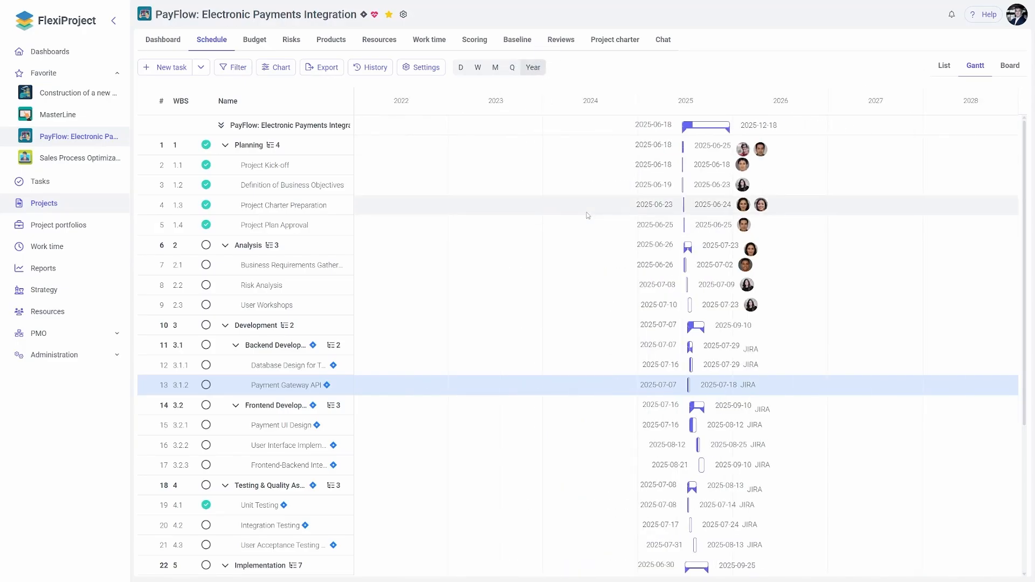
{"action": "scroll", "coordinate": [587, 216], "scroll_direction": "down", "scroll_amount": 1}
{"action": "scroll", "coordinate": [588, 215], "scroll_direction": "down", "scroll_amount": 3}
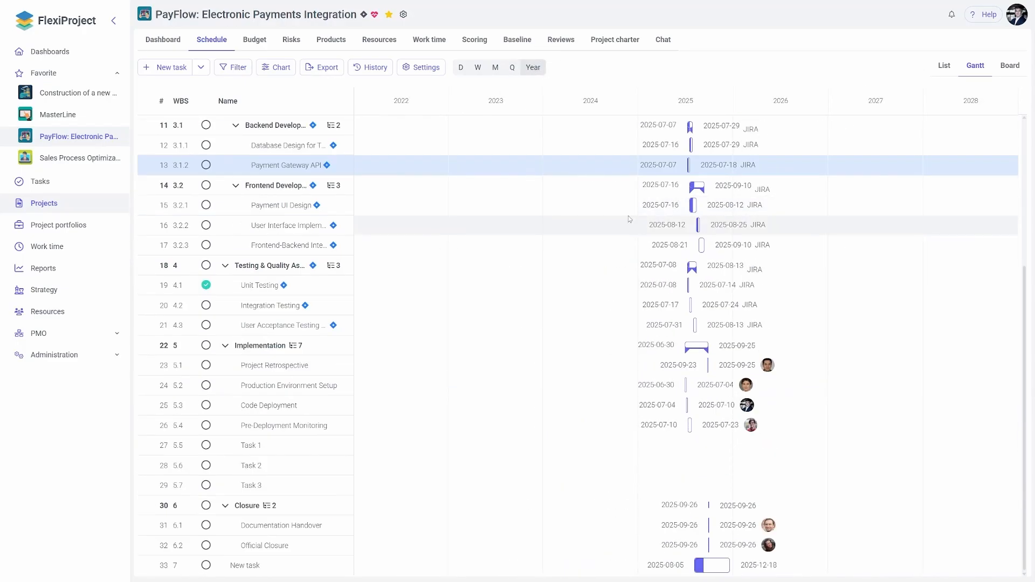
{"action": "left_click", "coordinate": [484, 70]}
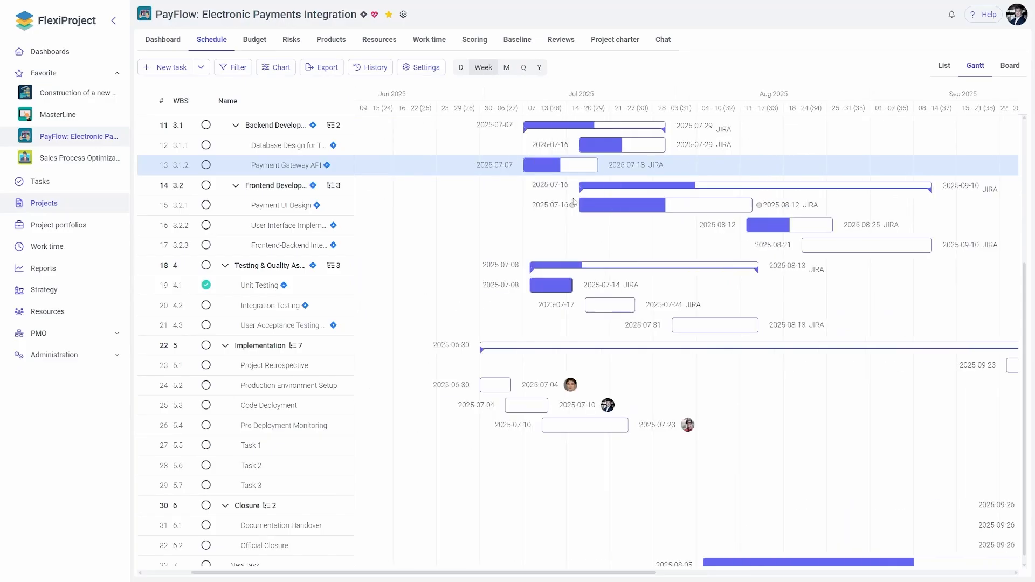
- Filter the schedule to tasks with the status Not Done
{"action": "left_click", "coordinate": [238, 68]}
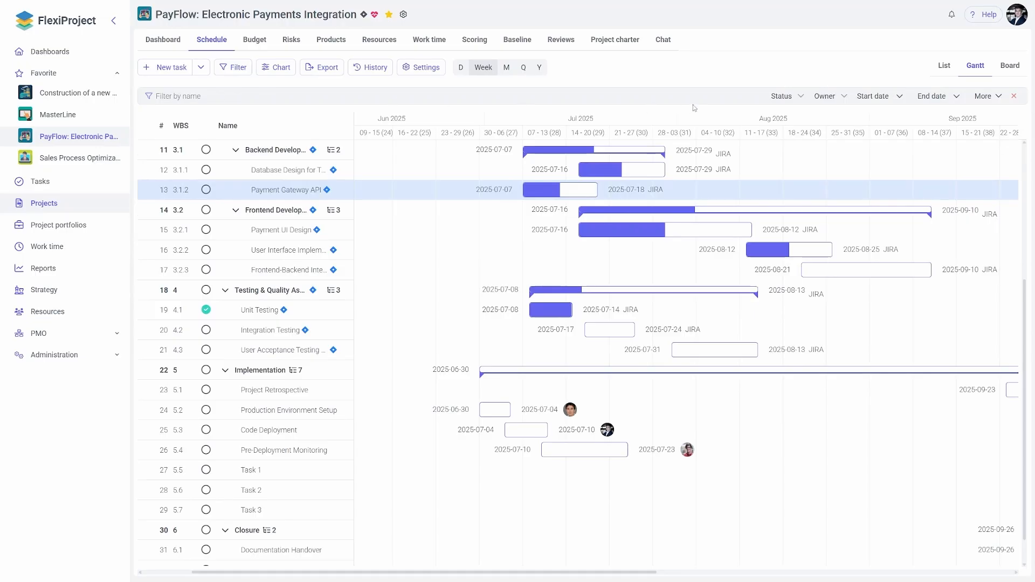
{"action": "left_click", "coordinate": [782, 96]}
{"action": "left_click", "coordinate": [778, 118]}
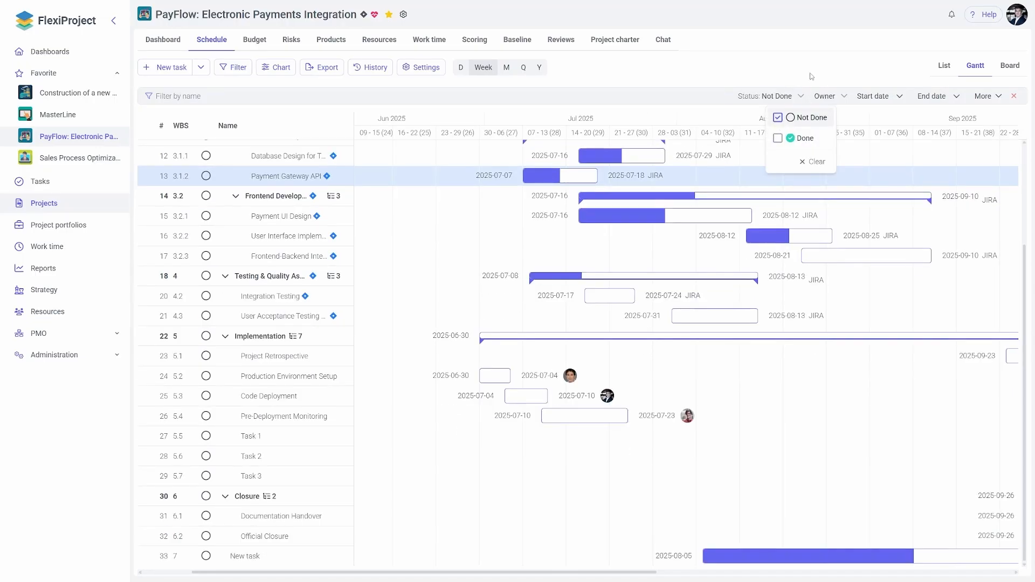
{"action": "left_click", "coordinate": [812, 75]}
- Narrow the filtered schedule to the tasks of six selected owners
{"action": "left_click", "coordinate": [829, 97]}
{"action": "left_click", "coordinate": [825, 168]}
{"action": "left_click", "coordinate": [821, 186]}
{"action": "left_click", "coordinate": [822, 209]}
{"action": "left_click", "coordinate": [821, 233]}
{"action": "left_click", "coordinate": [821, 255]}
{"action": "left_click", "coordinate": [821, 278]}
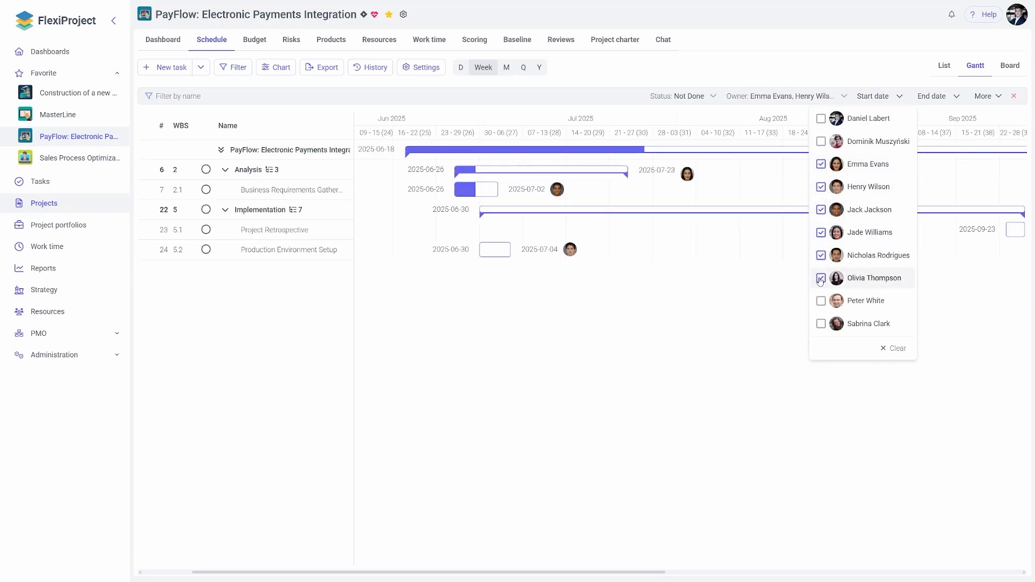
{"action": "left_click", "coordinate": [734, 303]}
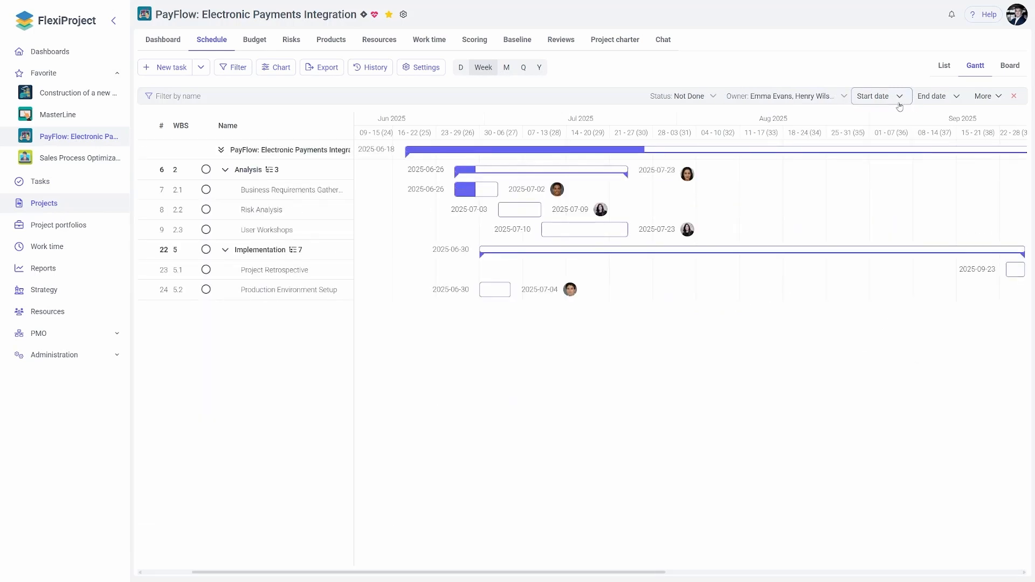
- Look through the additional filter criteria, such as Suplier Country, and clear all schedule filters
{"action": "left_click", "coordinate": [987, 95]}
{"action": "mouse_move", "coordinate": [994, 109]}
{"action": "mouse_move", "coordinate": [957, 162]}
{"action": "mouse_move", "coordinate": [938, 147]}
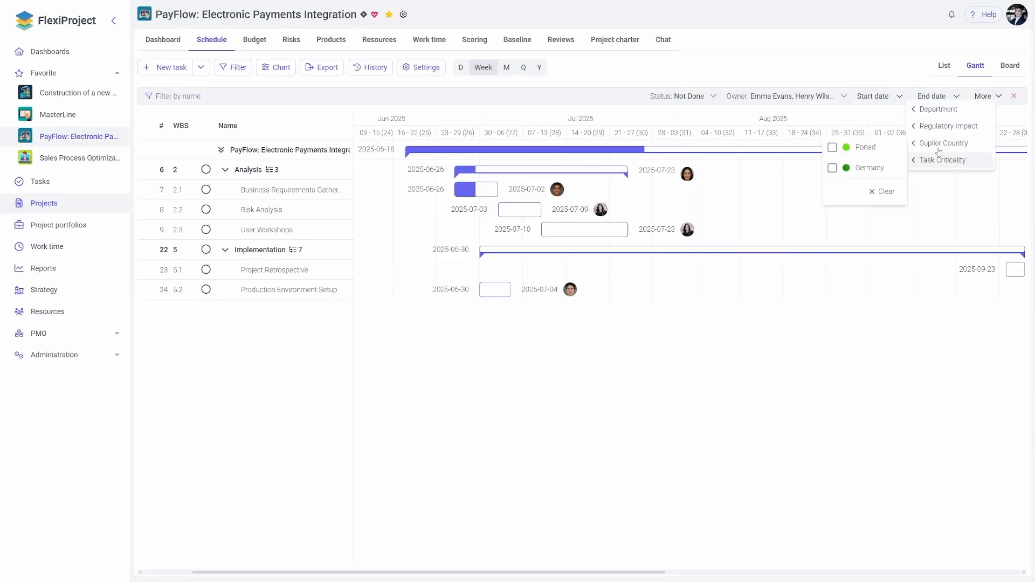
{"action": "left_click", "coordinate": [813, 78]}
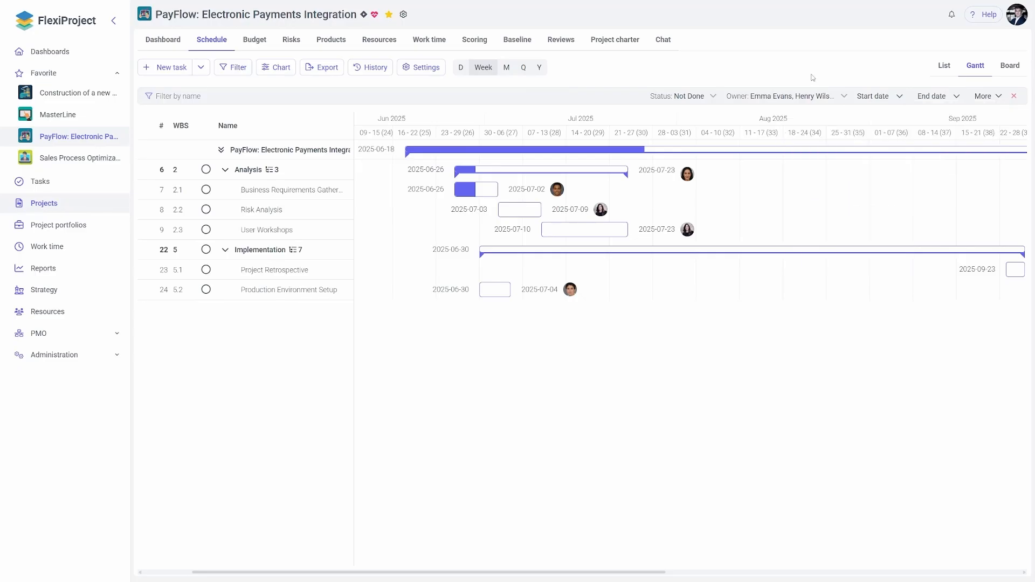
{"action": "left_click", "coordinate": [1014, 98]}
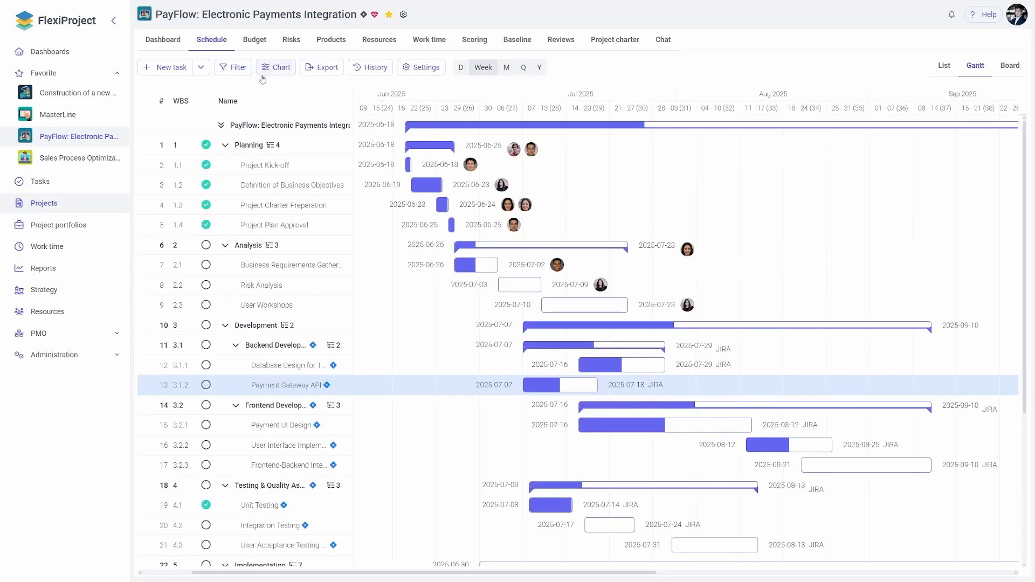
- Hide the task number column in the Gantt chart, and switch the WBS column off and on again
{"action": "left_click", "coordinate": [278, 77]}
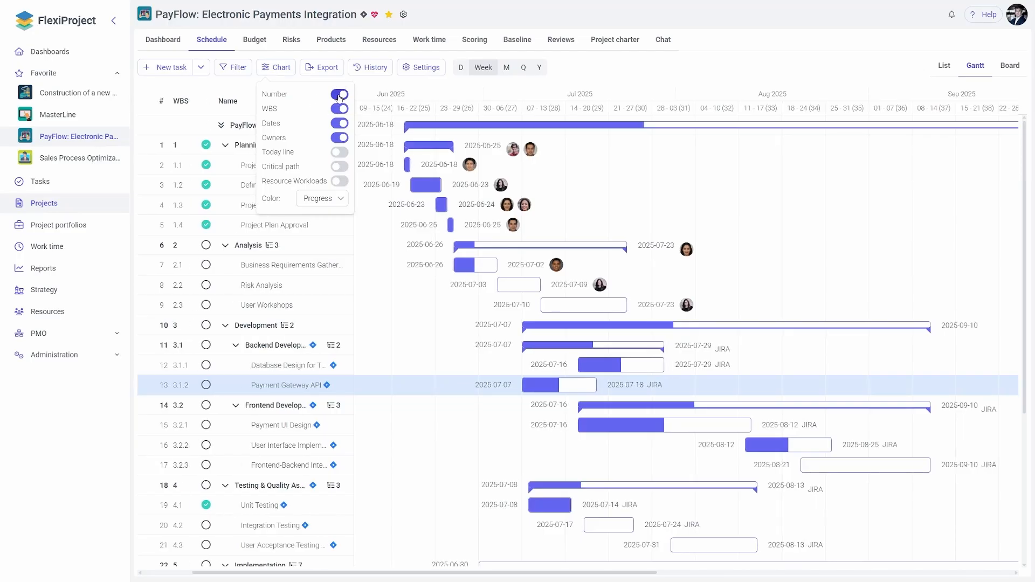
{"action": "left_click", "coordinate": [340, 94]}
{"action": "left_click", "coordinate": [340, 108]}
{"action": "left_click", "coordinate": [339, 109]}
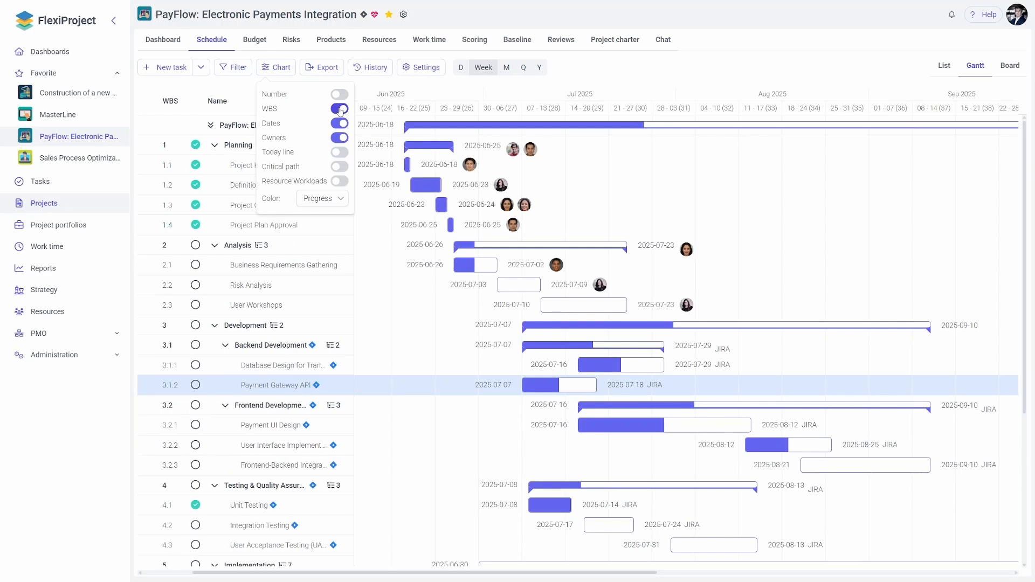
- Switch the dates and owners beside the Gantt bars off and back on
{"action": "left_click", "coordinate": [340, 124]}
{"action": "left_click", "coordinate": [340, 124]}
{"action": "left_click", "coordinate": [339, 124]}
{"action": "left_click", "coordinate": [340, 123]}
{"action": "left_click", "coordinate": [339, 138]}
{"action": "left_click", "coordinate": [337, 139]}
- Show the today line on the Gantt chart, view it on the timeline, and hide it again
{"action": "left_click", "coordinate": [337, 153]}
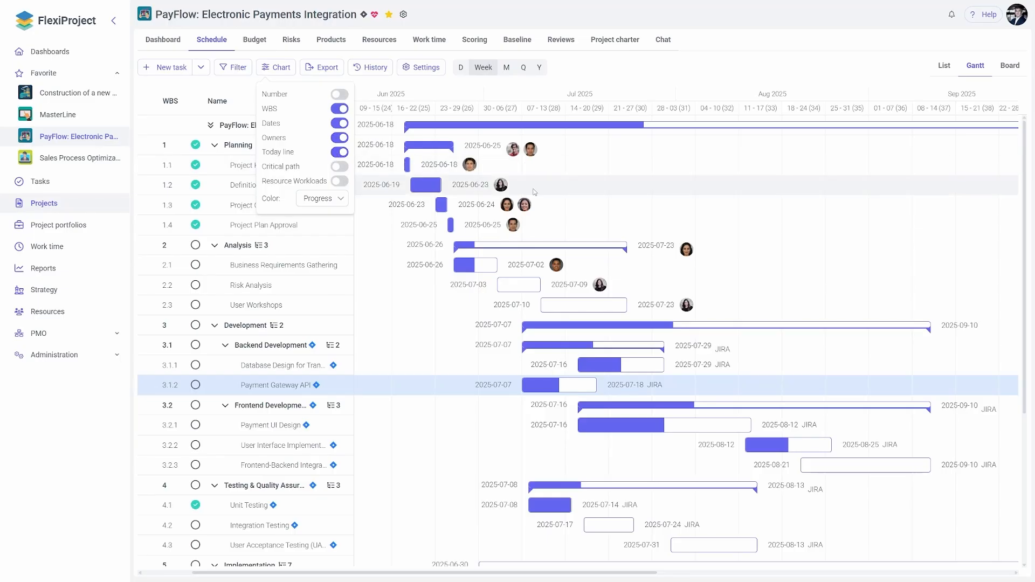
{"action": "scroll", "coordinate": [566, 195], "scroll_direction": "right", "scroll_amount": 8}
{"action": "scroll", "coordinate": [568, 195], "scroll_direction": "right", "scroll_amount": 2}
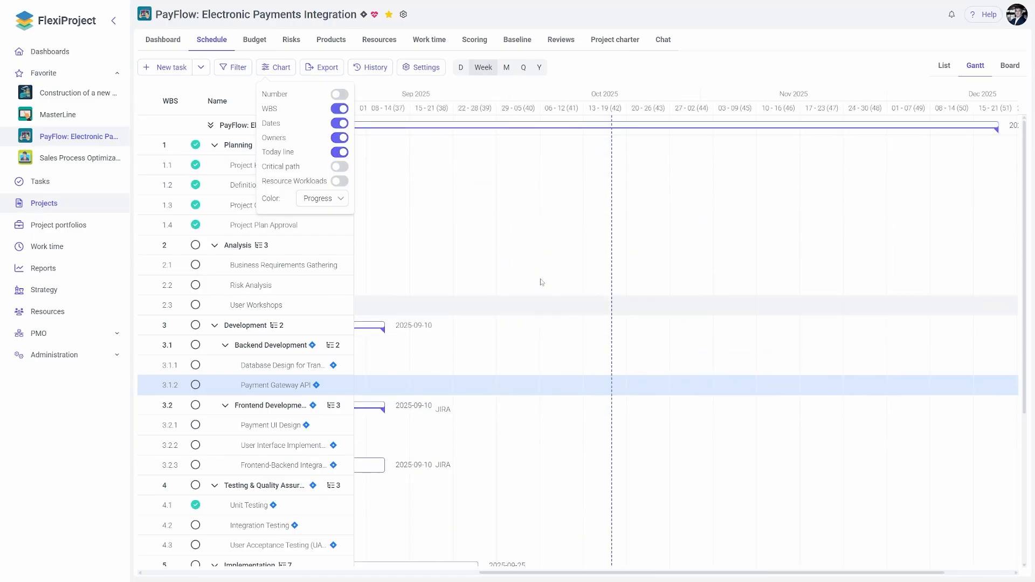
{"action": "scroll", "coordinate": [532, 275], "scroll_direction": "left", "scroll_amount": 12}
{"action": "left_click", "coordinate": [340, 152]}
- Turn on the critical path display in the Gantt chart and look over the task bars
{"action": "left_click", "coordinate": [340, 167]}
{"action": "scroll", "coordinate": [377, 175], "scroll_direction": "down", "scroll_amount": 3}
{"action": "scroll", "coordinate": [405, 179], "scroll_direction": "right", "scroll_amount": 4}
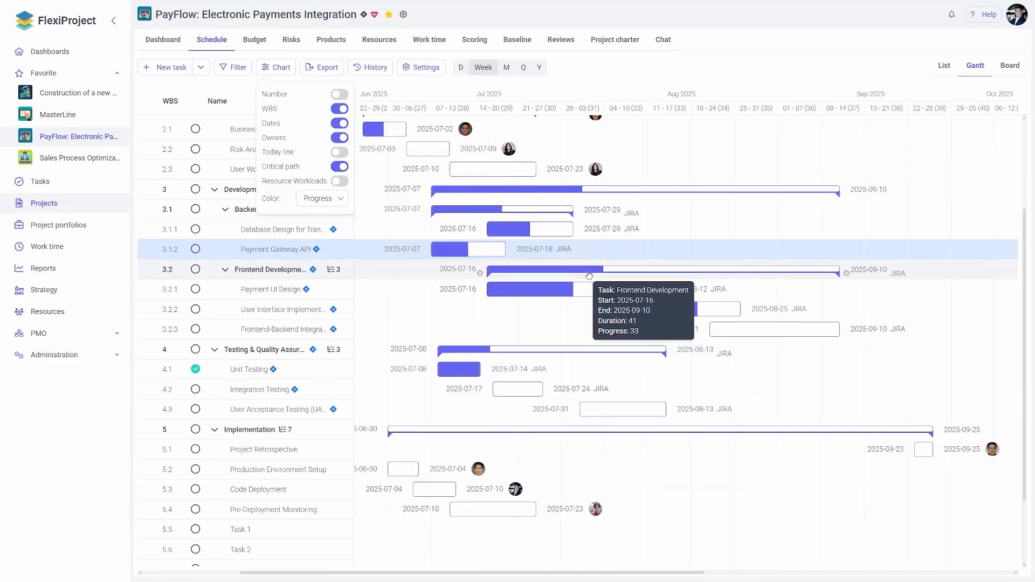
{"action": "scroll", "coordinate": [513, 178], "scroll_direction": "left", "scroll_amount": 6}
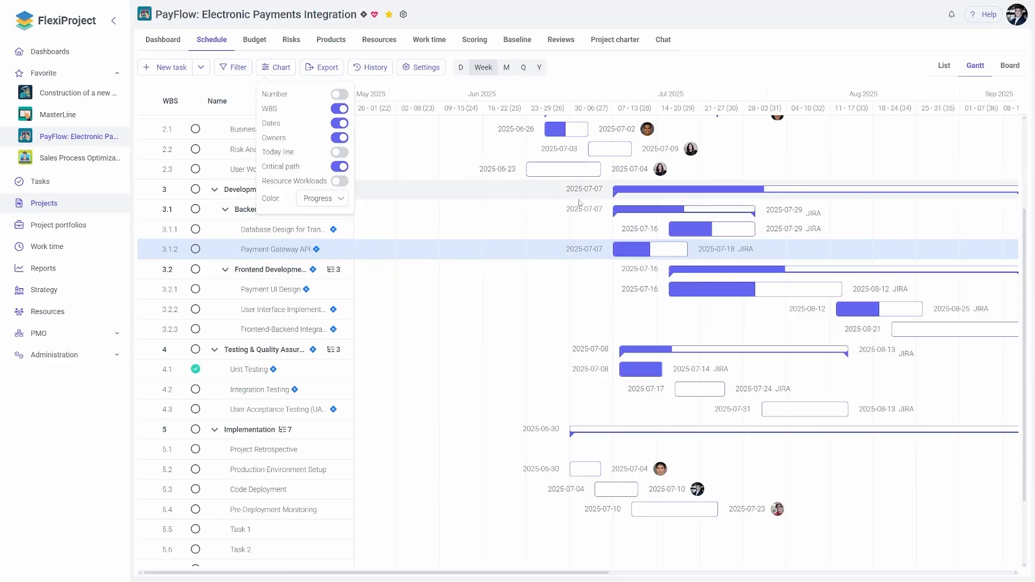
- Move the Backend Development phase to start on 2025-06-16 and the Unit Testing task to 2025-11-17 through 2025-11-21 on the Gantt chart
{"action": "left_click_drag", "start_coordinate": [625, 213], "coordinate": [494, 219]}
{"action": "left_click_drag", "start_coordinate": [831, 368], "coordinate": [892, 364]}
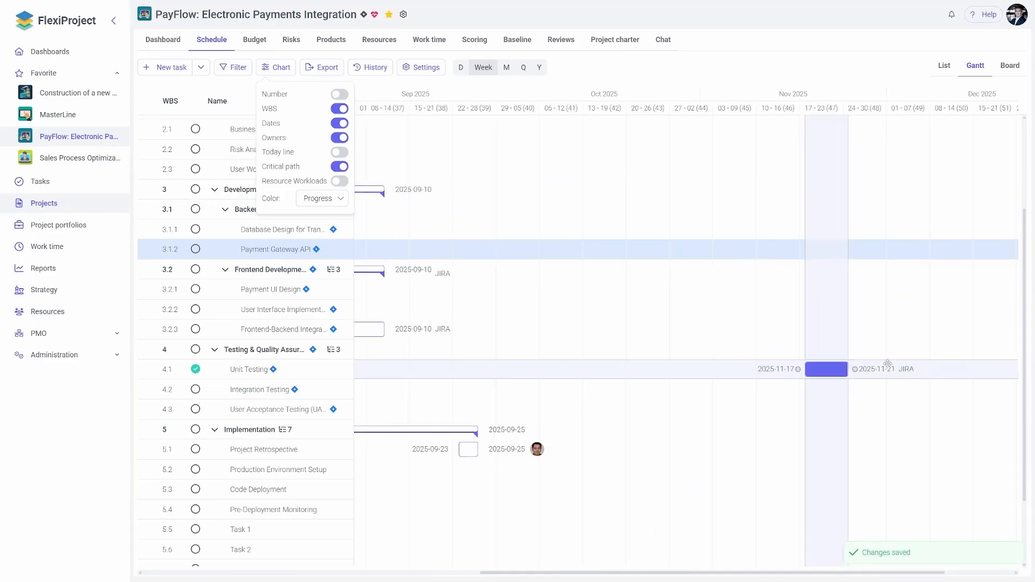
- Move the Implementation phase on the Gantt timeline so it starts on 2025-09-22
{"action": "scroll", "coordinate": [962, 420], "scroll_direction": "right", "scroll_amount": 3}
{"action": "scroll", "coordinate": [652, 416], "scroll_direction": "down", "scroll_amount": 2}
{"action": "left_click_drag", "start_coordinate": [445, 419], "coordinate": [855, 426]}
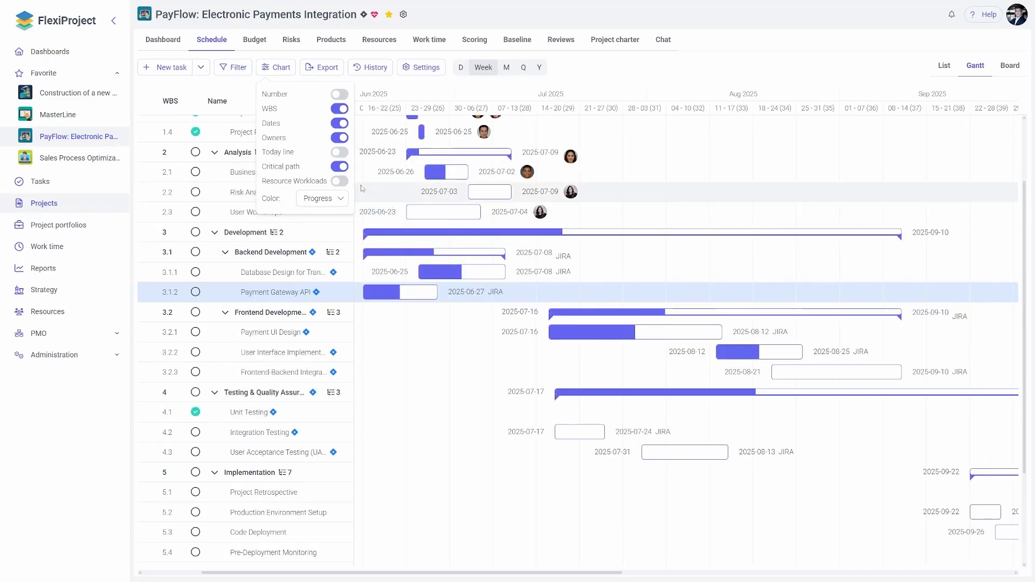
- Show the resource workloads under the Gantt chart, and move the Development phase to start on 2025-07-10
{"action": "left_click", "coordinate": [340, 182]}
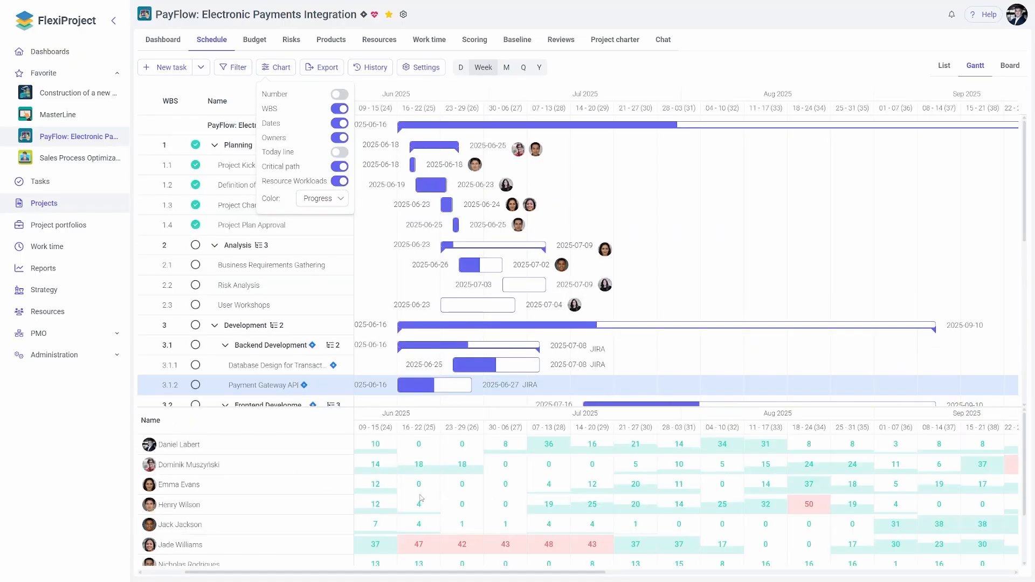
{"action": "scroll", "coordinate": [421, 498], "scroll_direction": "down", "scroll_amount": 3}
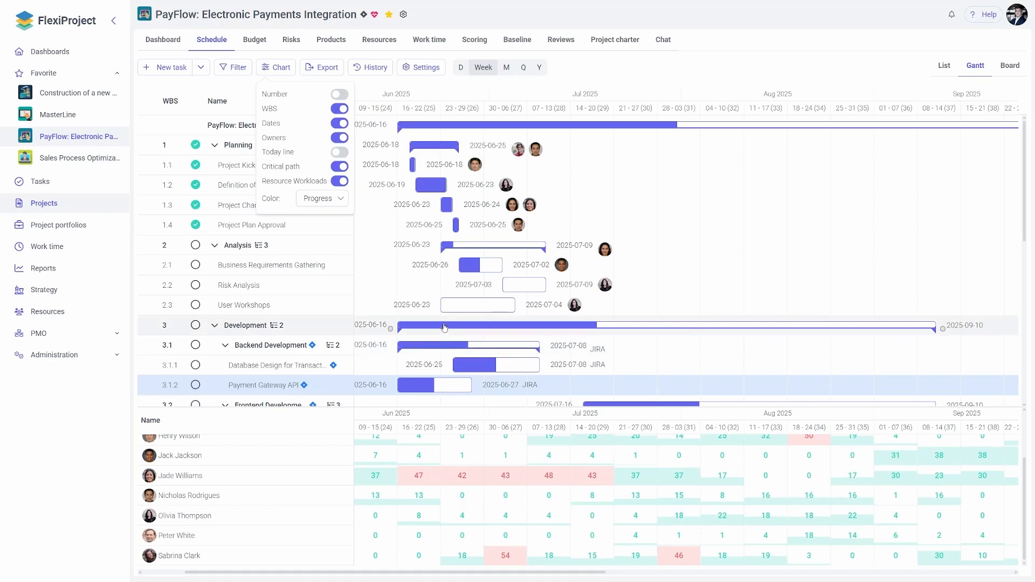
{"action": "left_click_drag", "start_coordinate": [445, 327], "coordinate": [588, 332]}
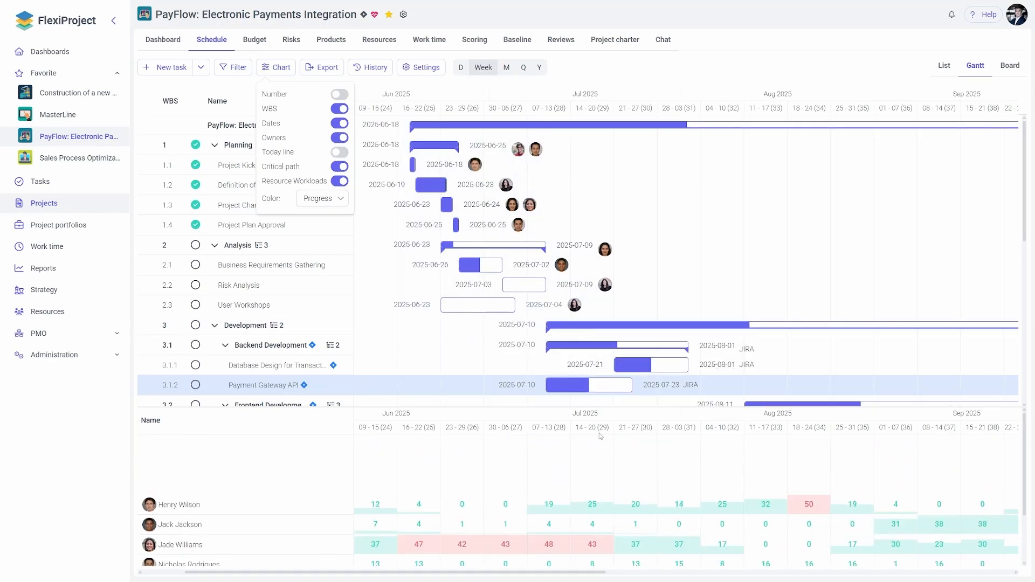
{"action": "scroll", "coordinate": [588, 510], "scroll_direction": "down", "scroll_amount": 2}
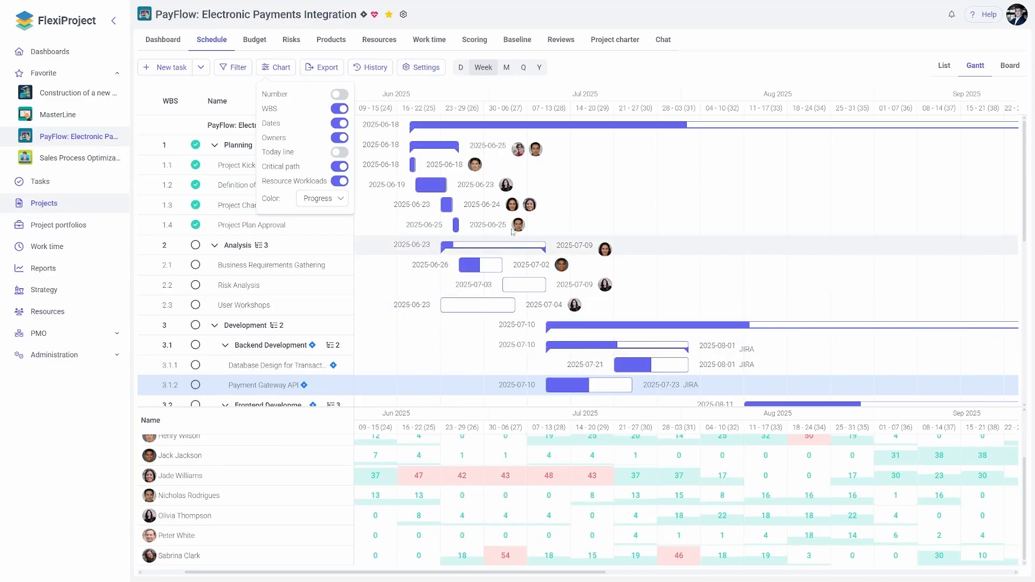
- Color the Gantt bars by Department and by Task Criticality, return to coloring by Progress, and close the chart options
{"action": "left_click", "coordinate": [323, 198]}
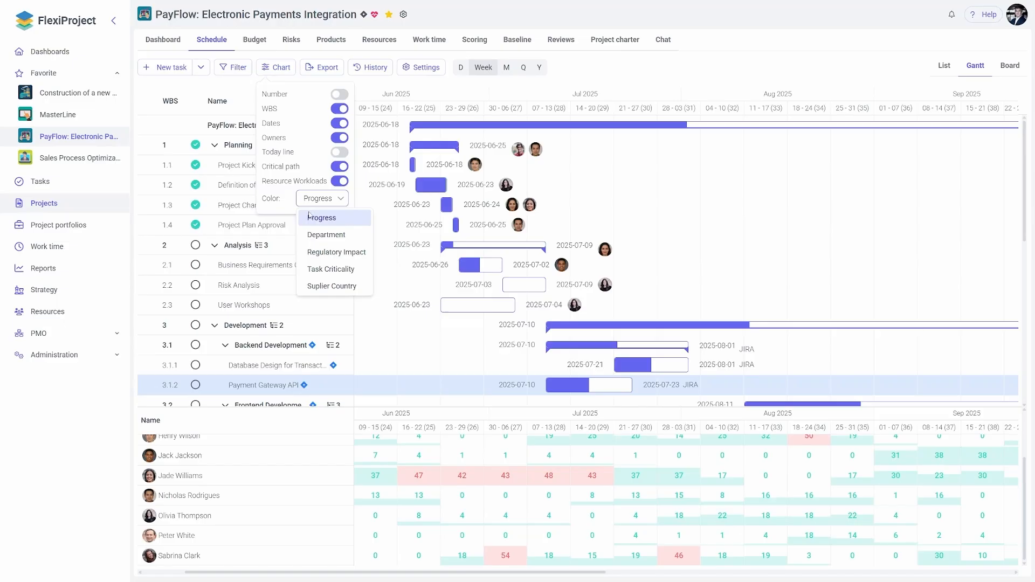
{"action": "left_click", "coordinate": [339, 236]}
{"action": "left_click", "coordinate": [326, 200]}
{"action": "left_click", "coordinate": [326, 270]}
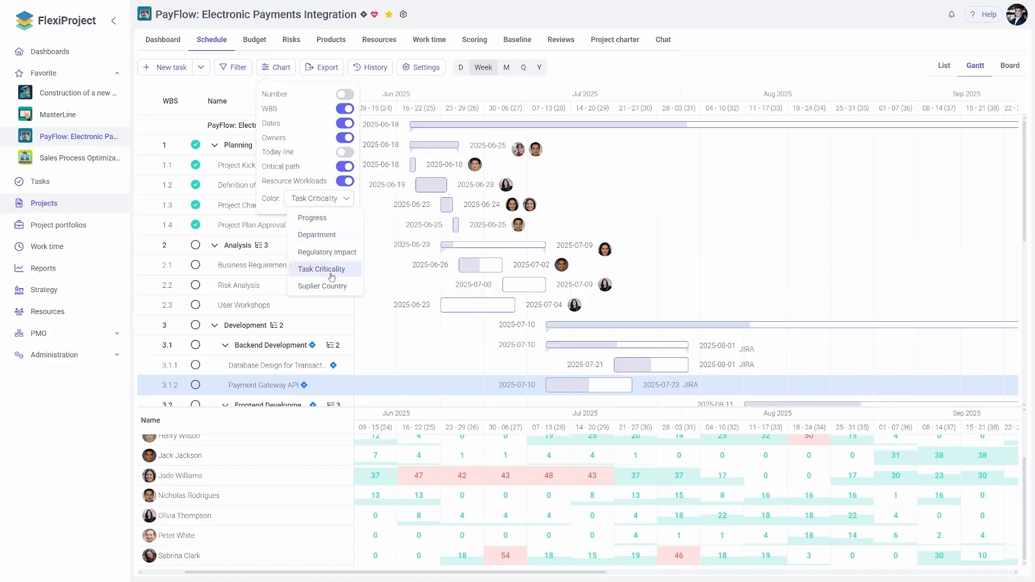
{"action": "left_click", "coordinate": [328, 202]}
{"action": "left_click", "coordinate": [323, 219]}
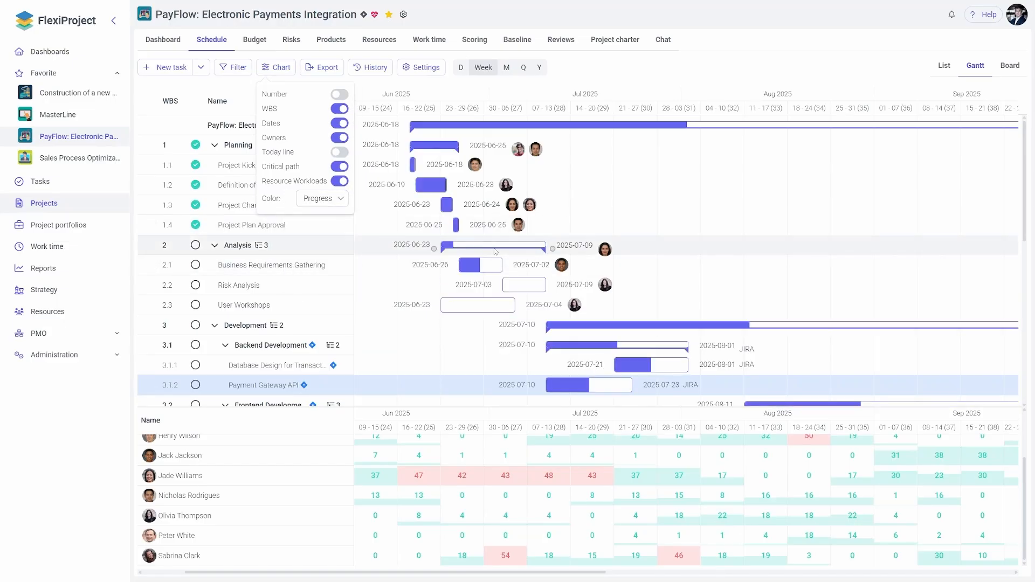
{"action": "left_click", "coordinate": [656, 238]}
- Examine the list options of the Regulatory Impact schedule column in the system settings, and return to the PayFlow project schedule
{"action": "left_click", "coordinate": [59, 355]}
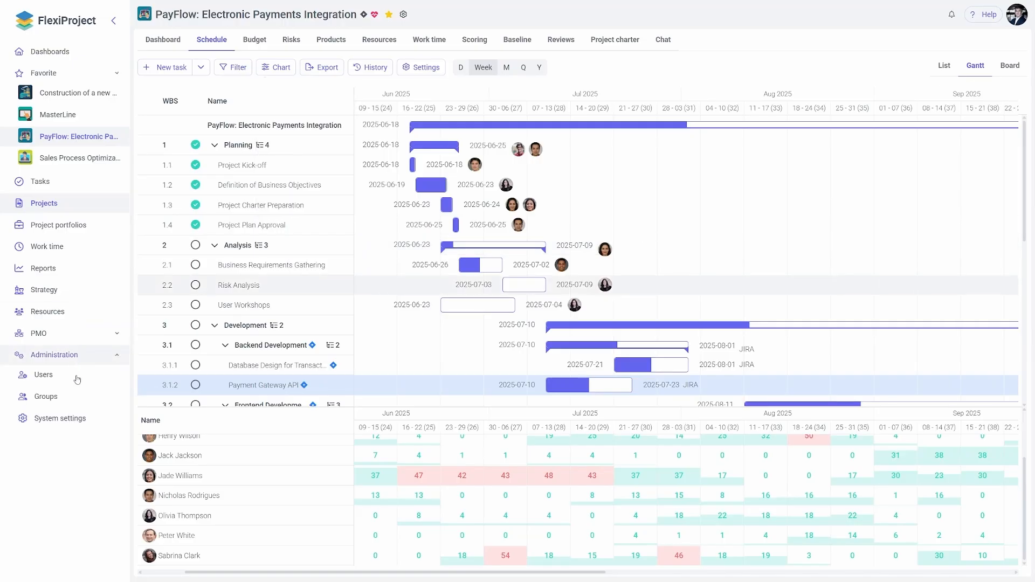
{"action": "left_click", "coordinate": [70, 420]}
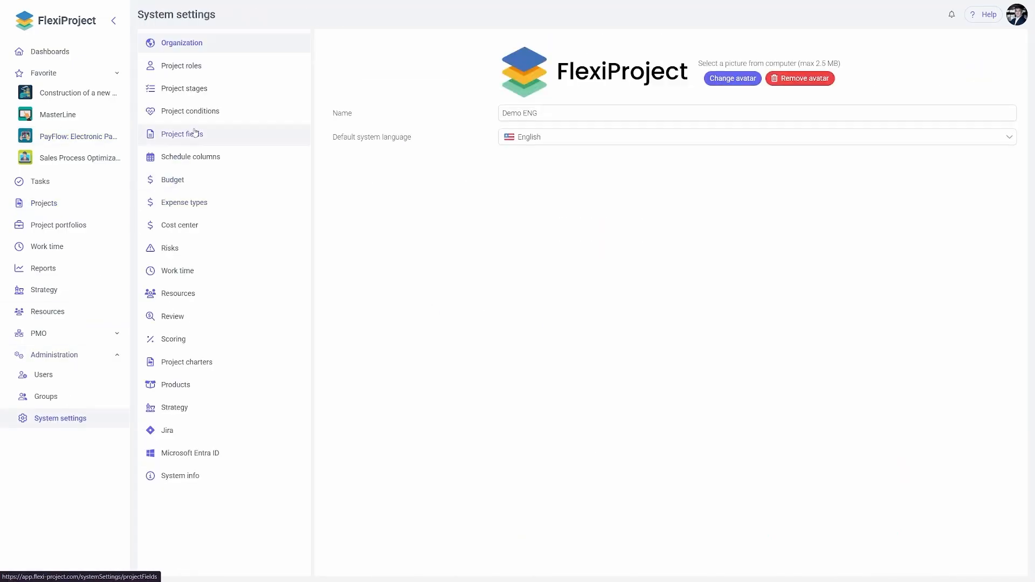
{"action": "left_click", "coordinate": [204, 158]}
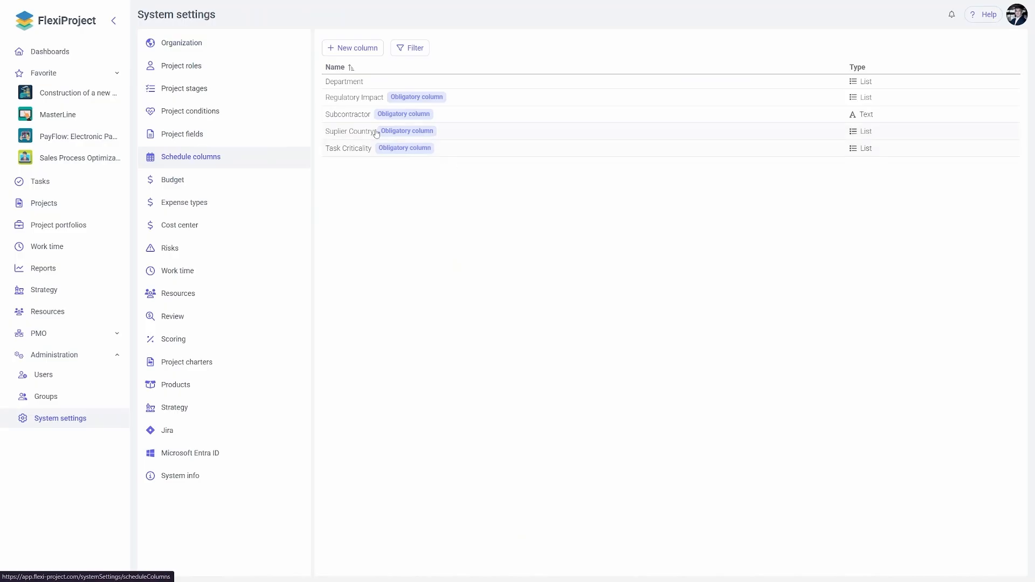
{"action": "left_click", "coordinate": [342, 99]}
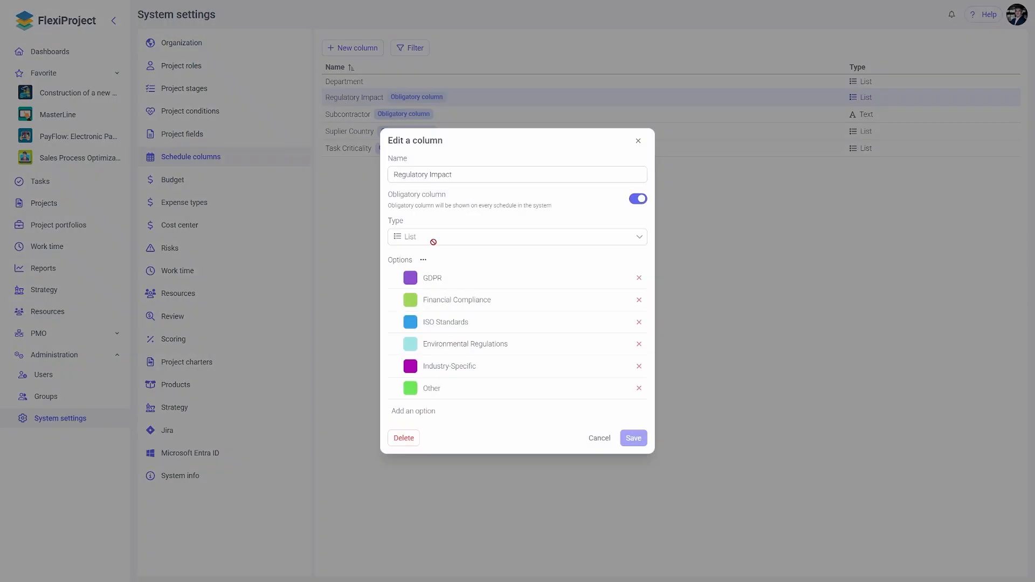
{"action": "left_click", "coordinate": [600, 438]}
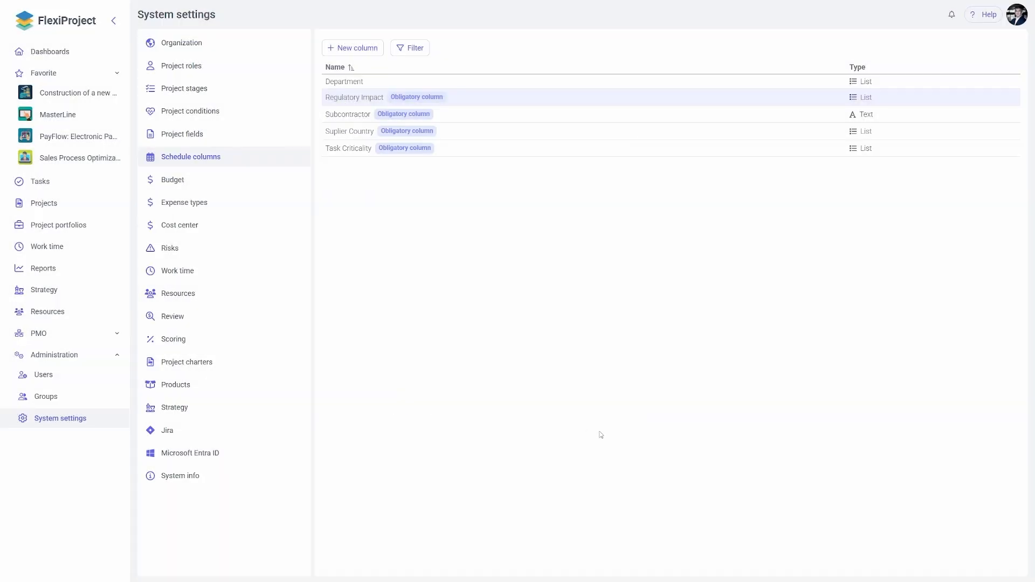
{"action": "left_click", "coordinate": [69, 137]}
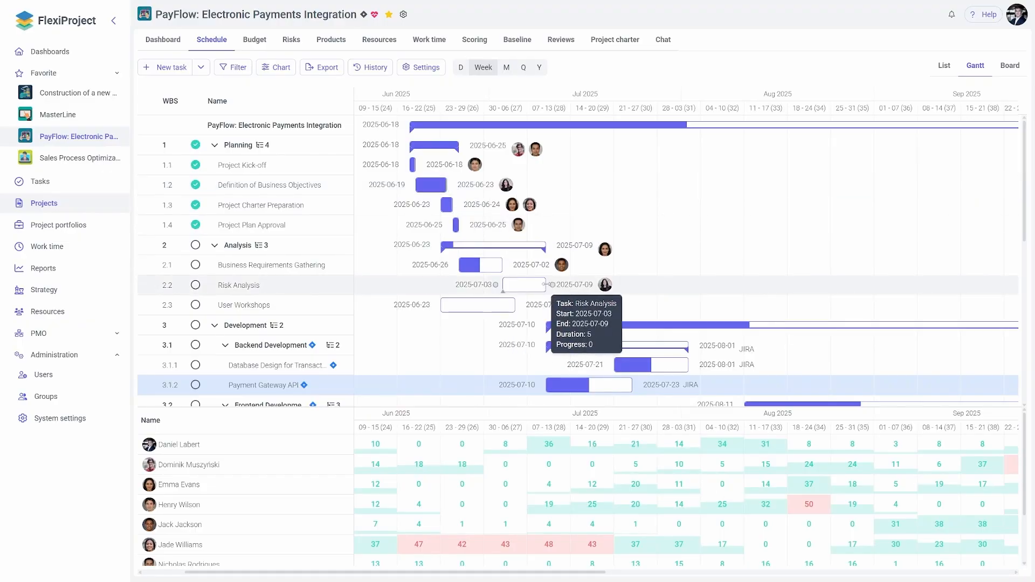
- Set the Risk Analysis task to run from 2025-07-14 to 2025-08-26 with 26% progress on its Gantt bar
{"action": "left_click_drag", "start_coordinate": [545, 284], "coordinate": [839, 285]}
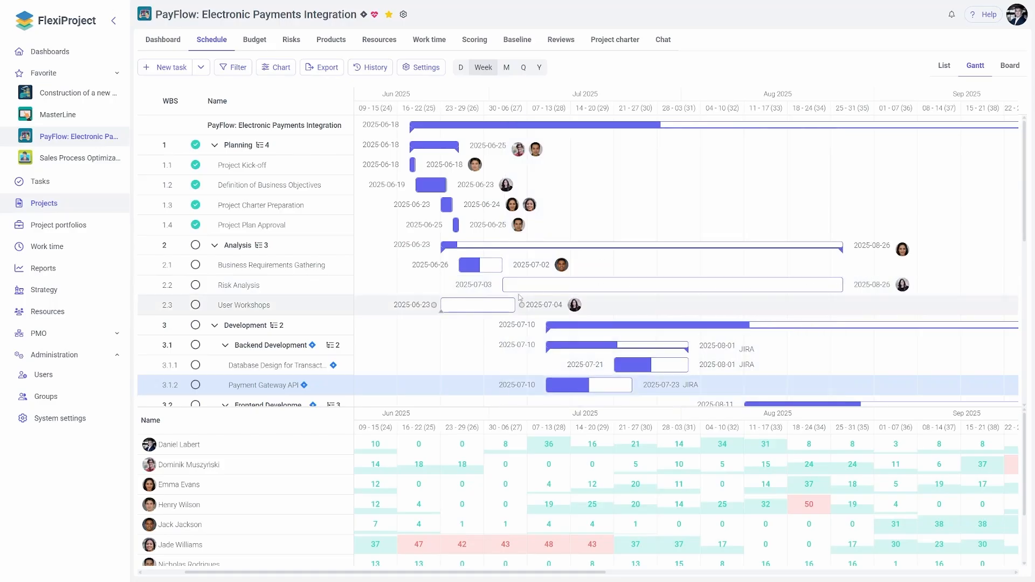
{"action": "left_click_drag", "start_coordinate": [504, 287], "coordinate": [571, 286]}
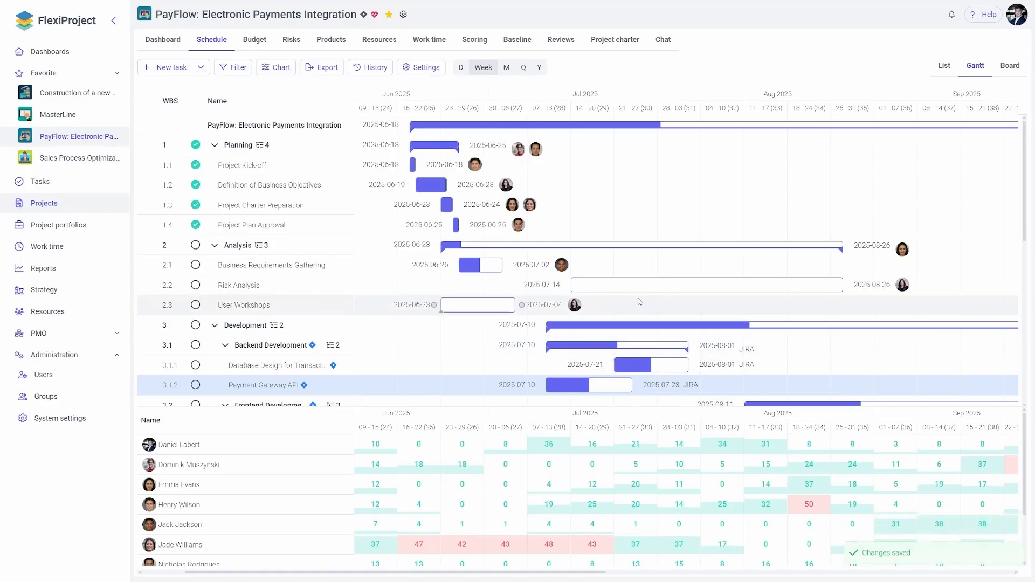
{"action": "left_click_drag", "start_coordinate": [572, 291], "coordinate": [639, 291]}
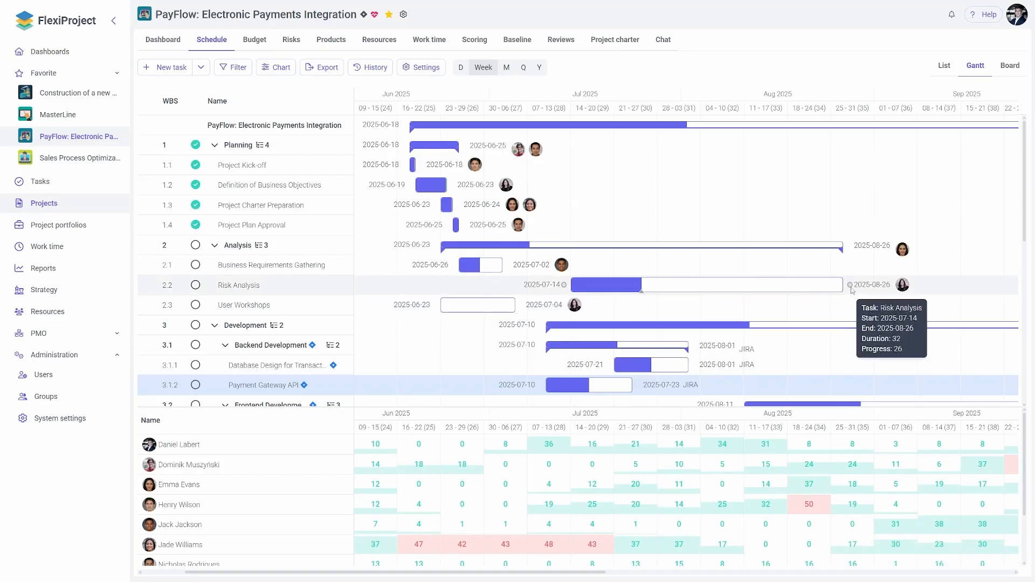
- Add an end-to-start dependency from the Risk Analysis task to the User Workshops task
{"action": "left_click_drag", "start_coordinate": [851, 288], "coordinate": [435, 309]}
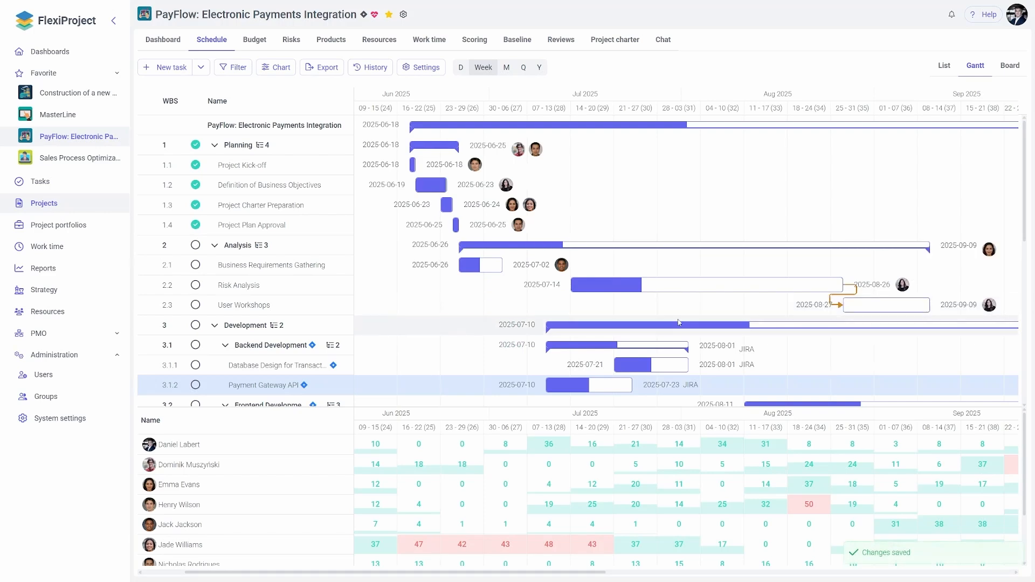
{"action": "scroll", "coordinate": [694, 321], "scroll_direction": "right", "scroll_amount": 3}
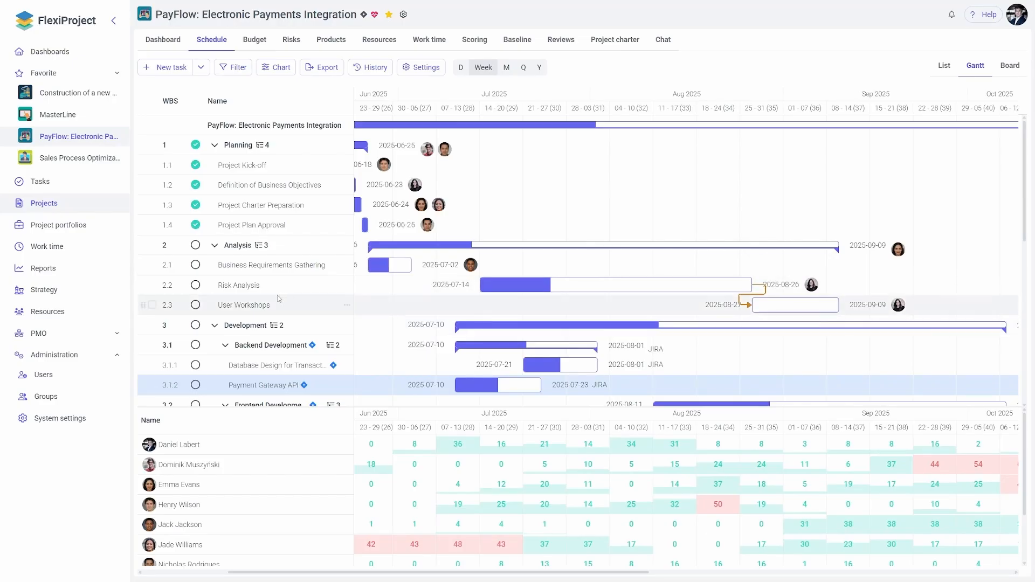
- Mark the Risk Analysis task as completed, reset it to pending, and mark it completed again
{"action": "left_click", "coordinate": [195, 286]}
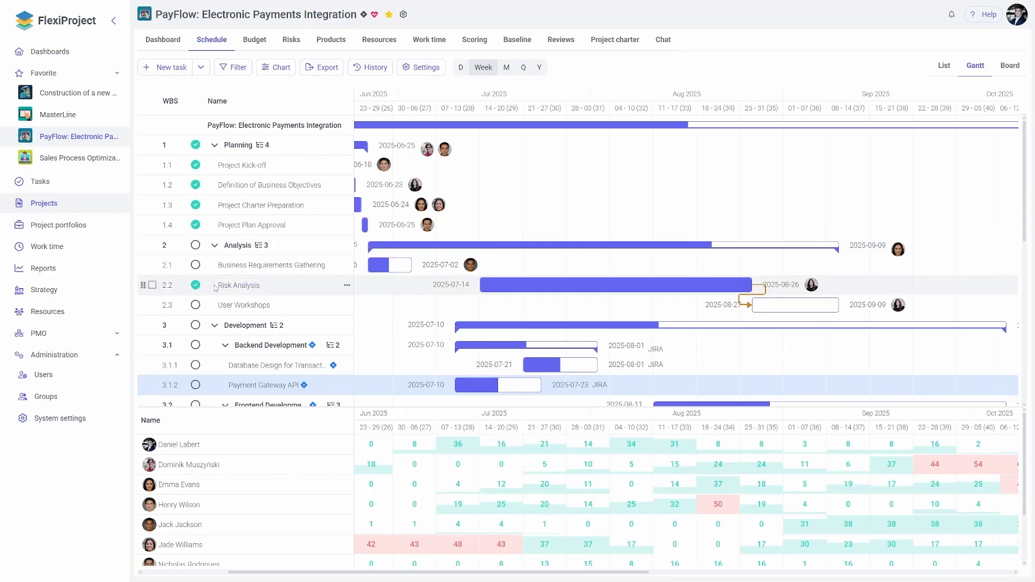
{"action": "left_click", "coordinate": [195, 285]}
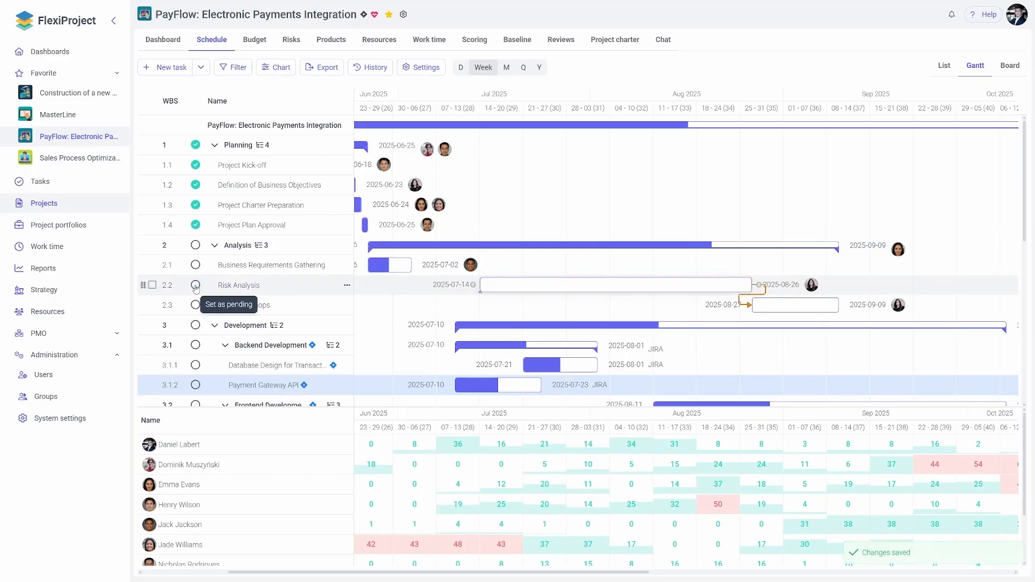
{"action": "left_click", "coordinate": [195, 286]}
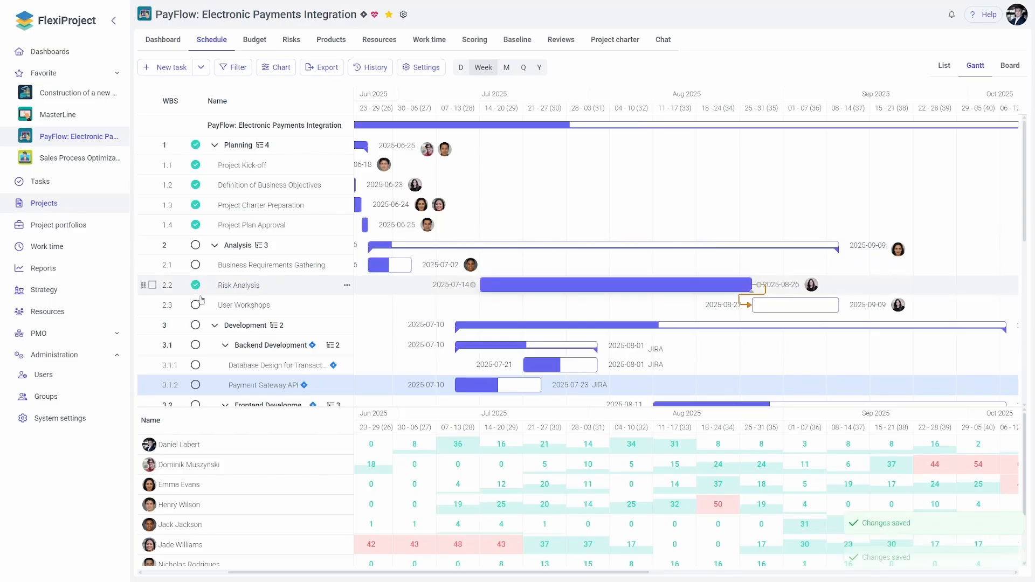
- Look at the available schedule export formats, including Microsoft Project (.xml), Document (.pdf) and Image (.png), without exporting
{"action": "left_click", "coordinate": [326, 70]}
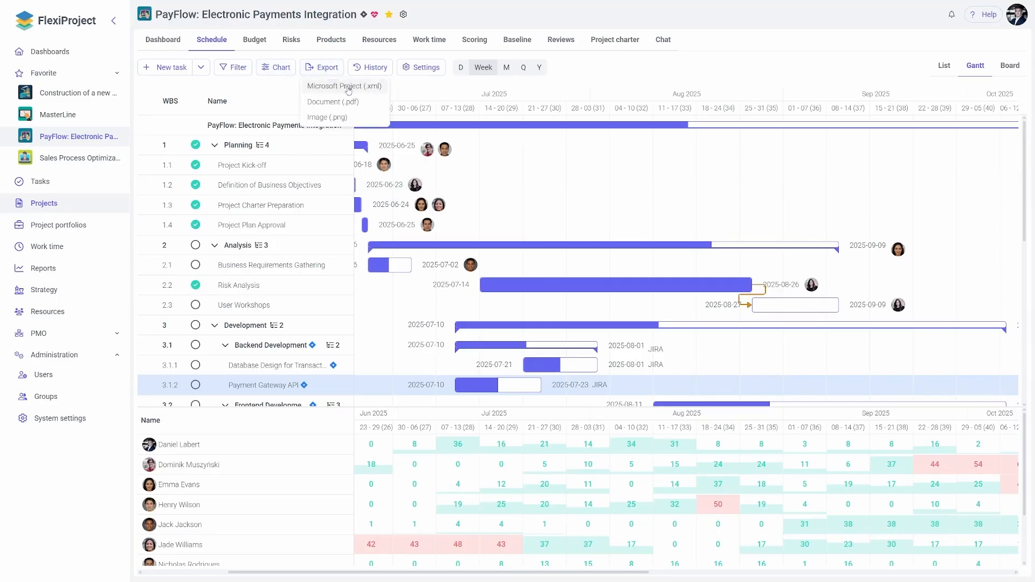
{"action": "left_click", "coordinate": [278, 95]}
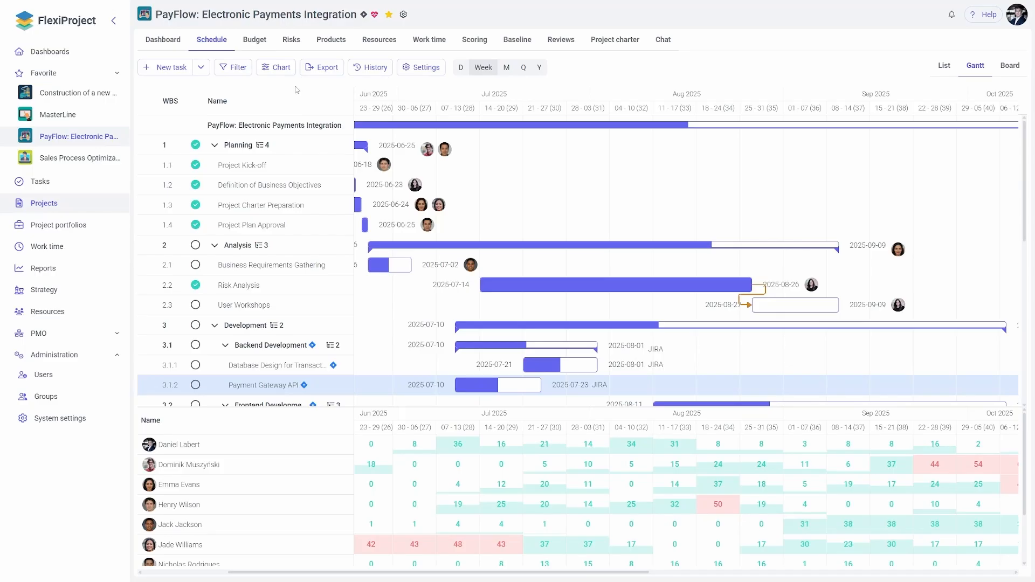
{"action": "left_click", "coordinate": [319, 69]}
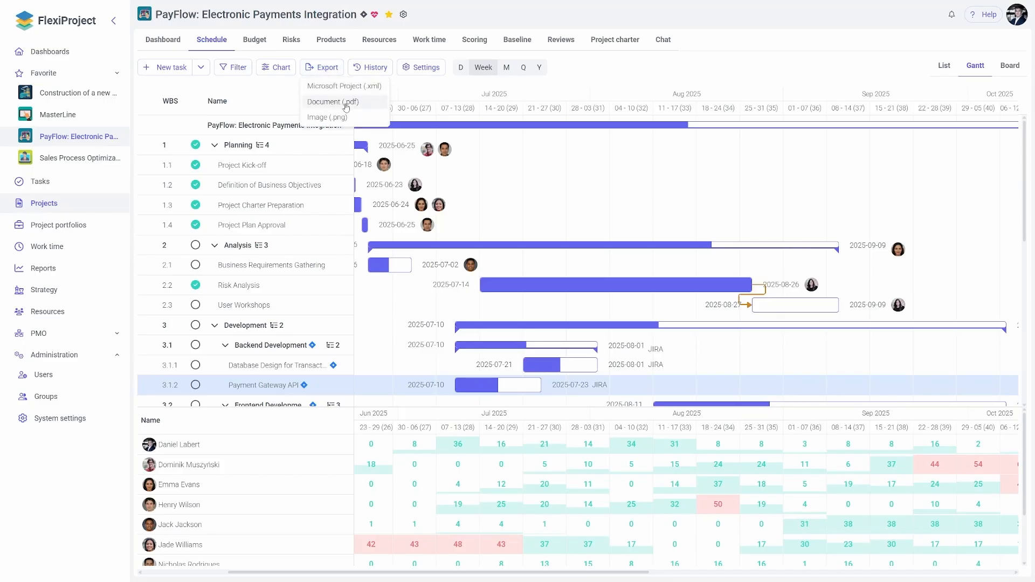
{"action": "left_click", "coordinate": [288, 105]}
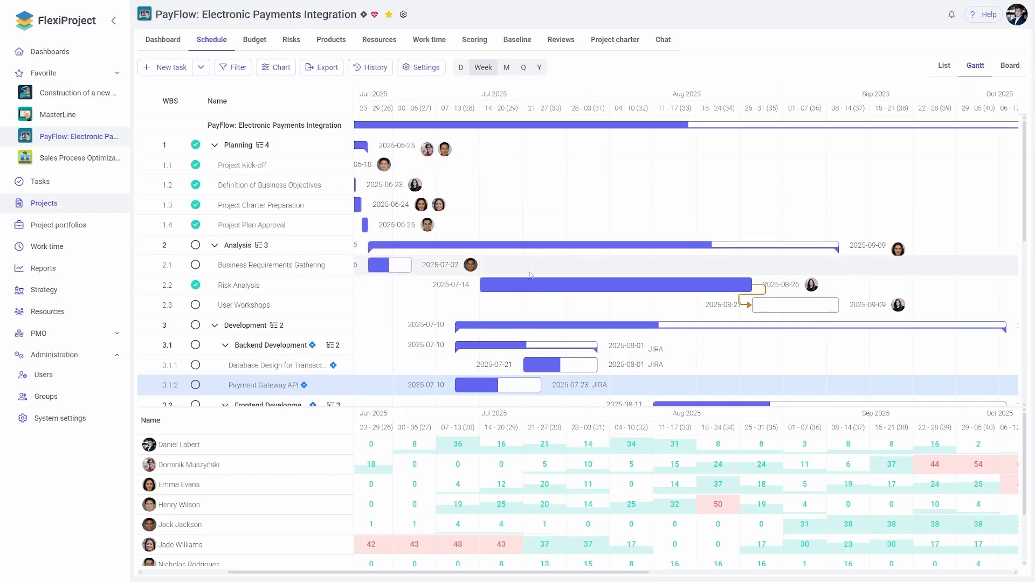
{"action": "scroll", "coordinate": [572, 246], "scroll_direction": "down", "scroll_amount": 5}
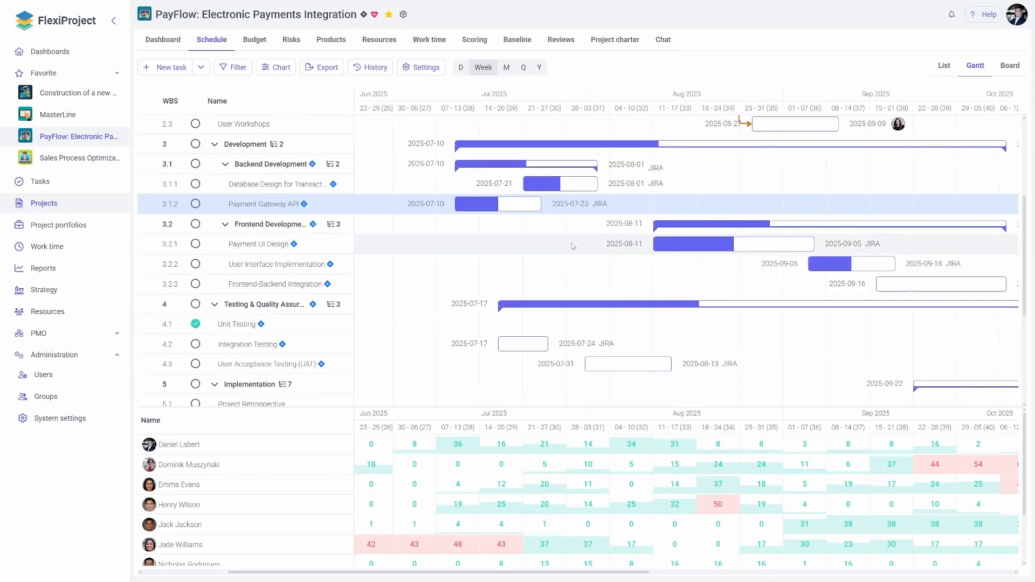
{"action": "scroll", "coordinate": [573, 245], "scroll_direction": "up", "scroll_amount": 5}
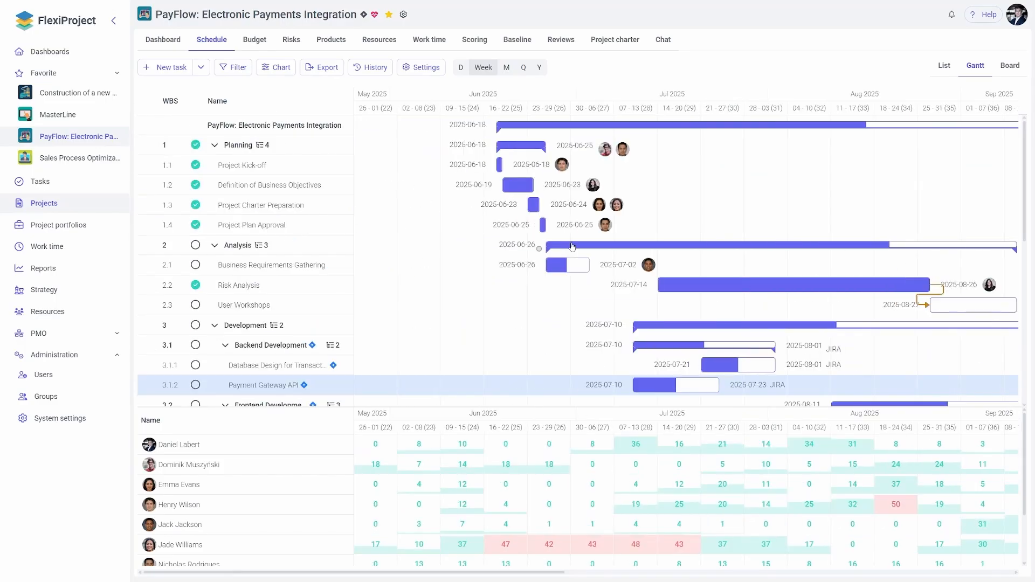
{"action": "scroll", "coordinate": [573, 246], "scroll_direction": "right", "scroll_amount": 3}
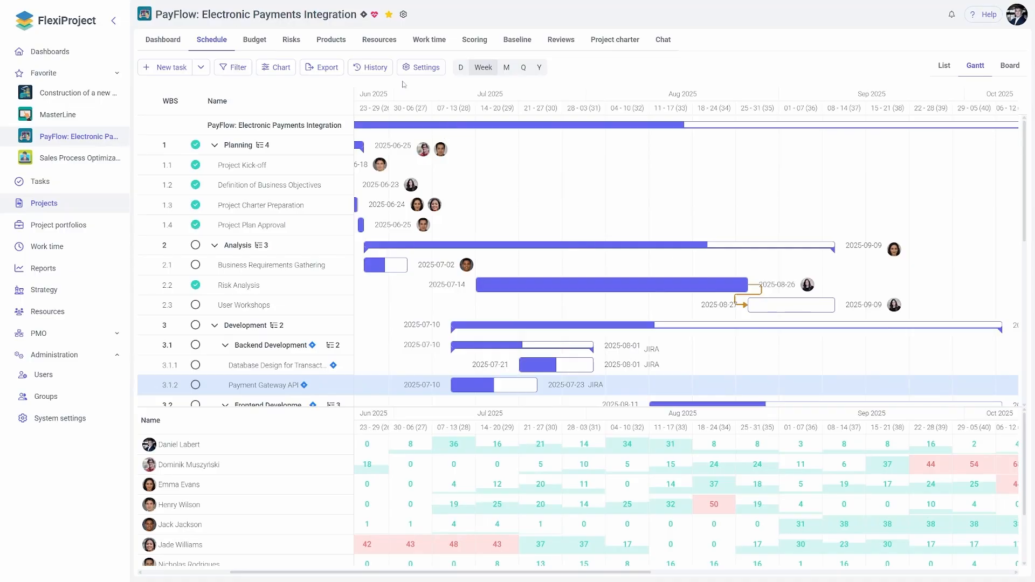
- Read through the project schedule's history of changes and close it
{"action": "left_click", "coordinate": [364, 72]}
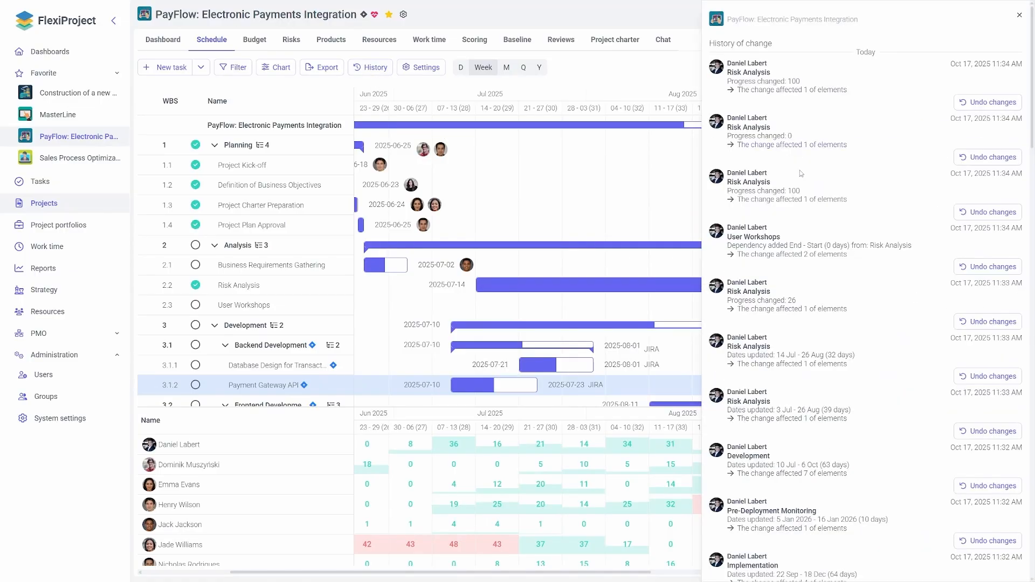
{"action": "scroll", "coordinate": [800, 172], "scroll_direction": "down", "scroll_amount": 2}
{"action": "scroll", "coordinate": [809, 183], "scroll_direction": "down", "scroll_amount": 10}
{"action": "scroll", "coordinate": [825, 196], "scroll_direction": "up", "scroll_amount": 4}
{"action": "scroll", "coordinate": [825, 196], "scroll_direction": "up", "scroll_amount": 9}
{"action": "left_click", "coordinate": [1019, 17]}
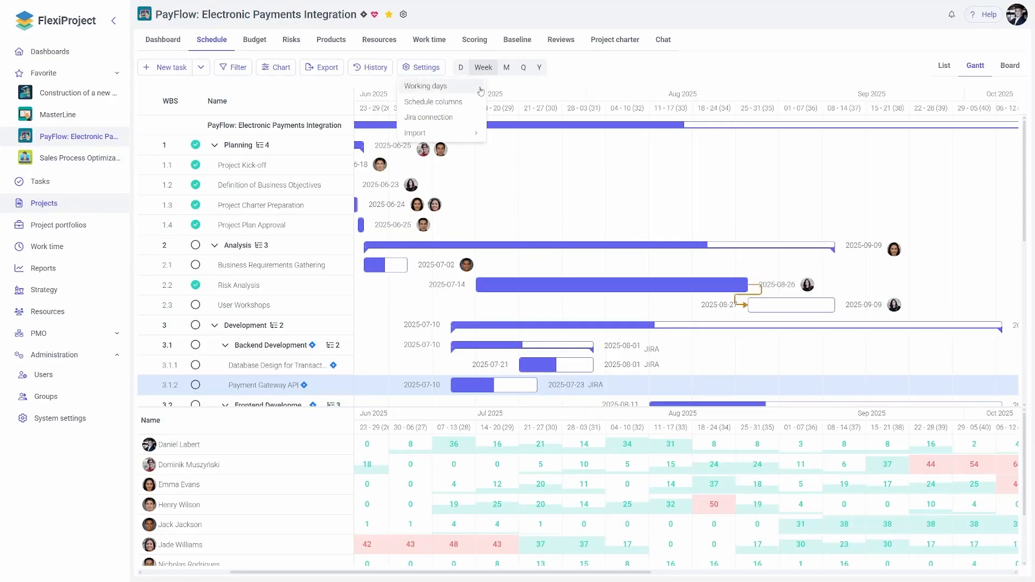
- Check the project's working days settings without changing them, and switch the Gantt time scale to days
{"action": "left_click", "coordinate": [466, 88]}
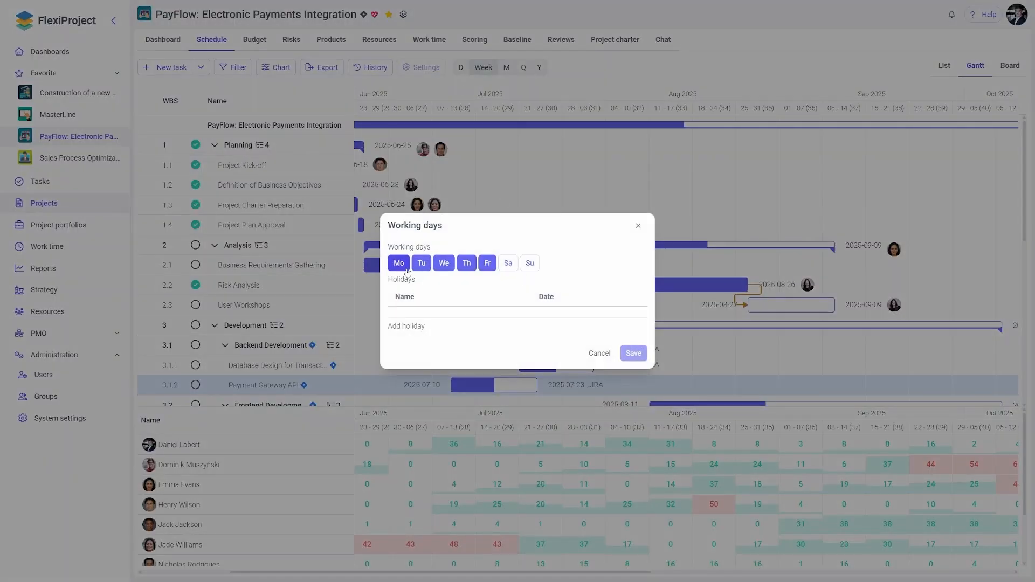
{"action": "left_click", "coordinate": [637, 227]}
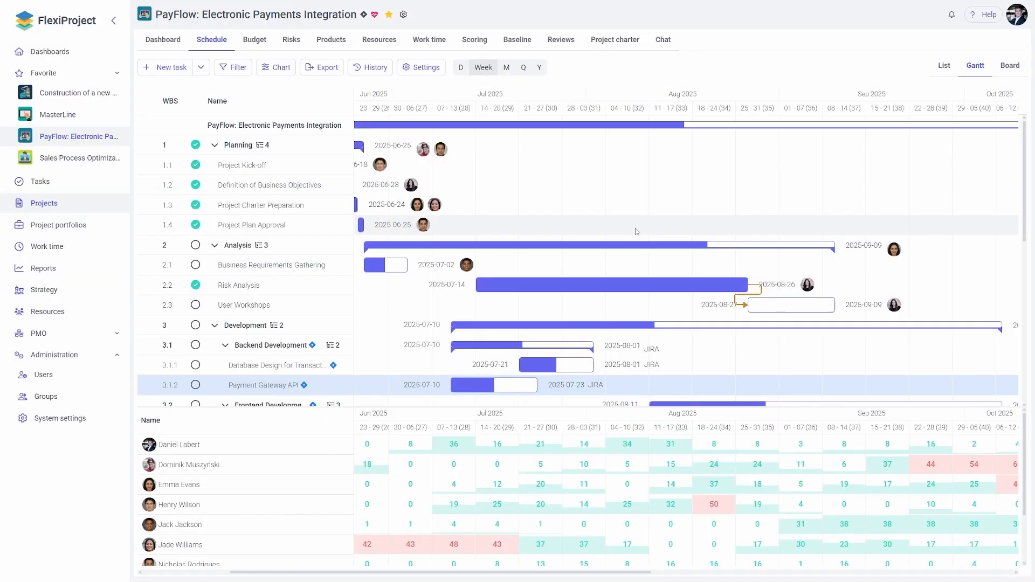
{"action": "left_click", "coordinate": [461, 67]}
{"action": "scroll", "coordinate": [590, 278], "scroll_direction": "down", "scroll_amount": 2}
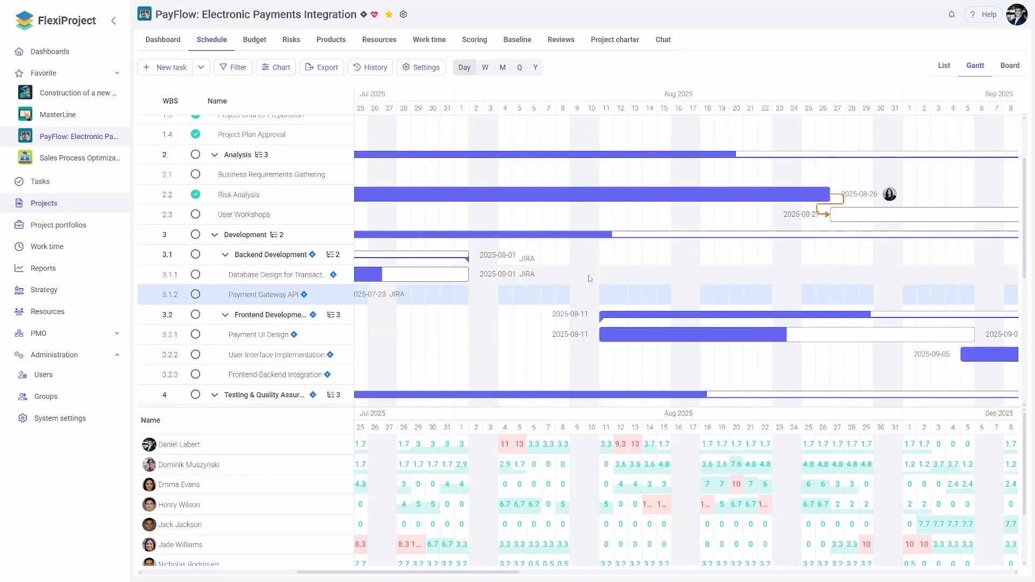
- Move User Acceptance Testing (UAT) to run from 2025-07-28 to 2025-08-08, and Integration Testing from 2025-07-28 to 2025-08-04
{"action": "scroll", "coordinate": [590, 279], "scroll_direction": "down", "scroll_amount": 3}
{"action": "mouse_move", "coordinate": [575, 320]}
{"action": "left_mouse_down"}
{"action": "mouse_move", "coordinate": [515, 320]}
{"action": "mouse_move", "coordinate": [526, 325]}
{"action": "left_mouse_up"}
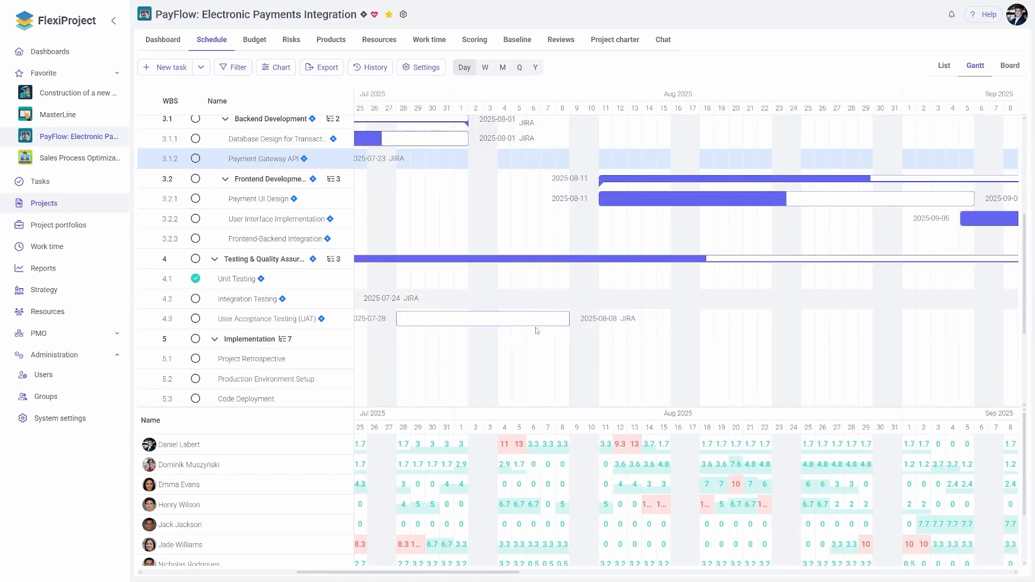
{"action": "scroll", "coordinate": [572, 319], "scroll_direction": "left", "scroll_amount": 2}
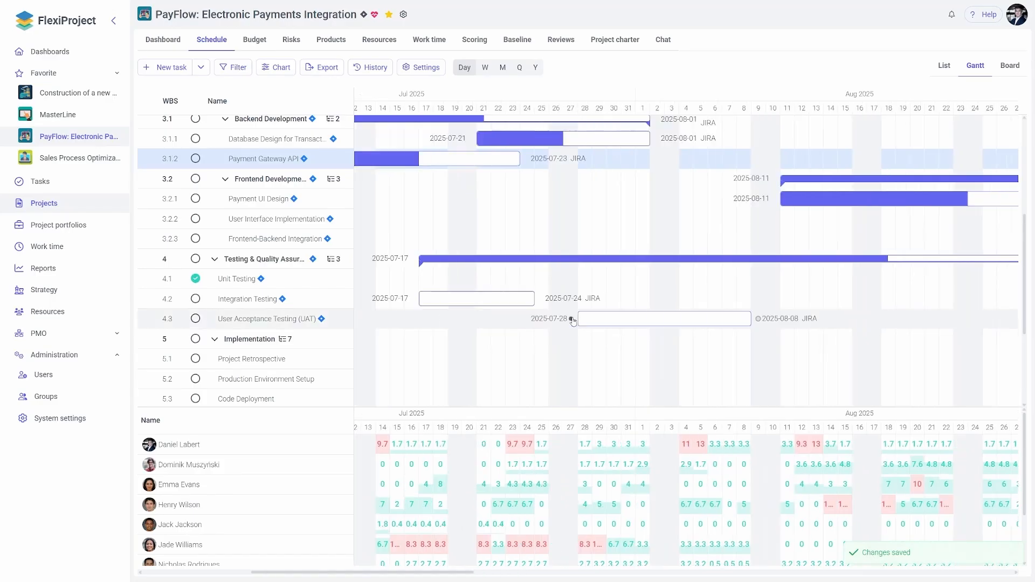
{"action": "left_click_drag", "start_coordinate": [589, 303], "coordinate": [734, 306]}
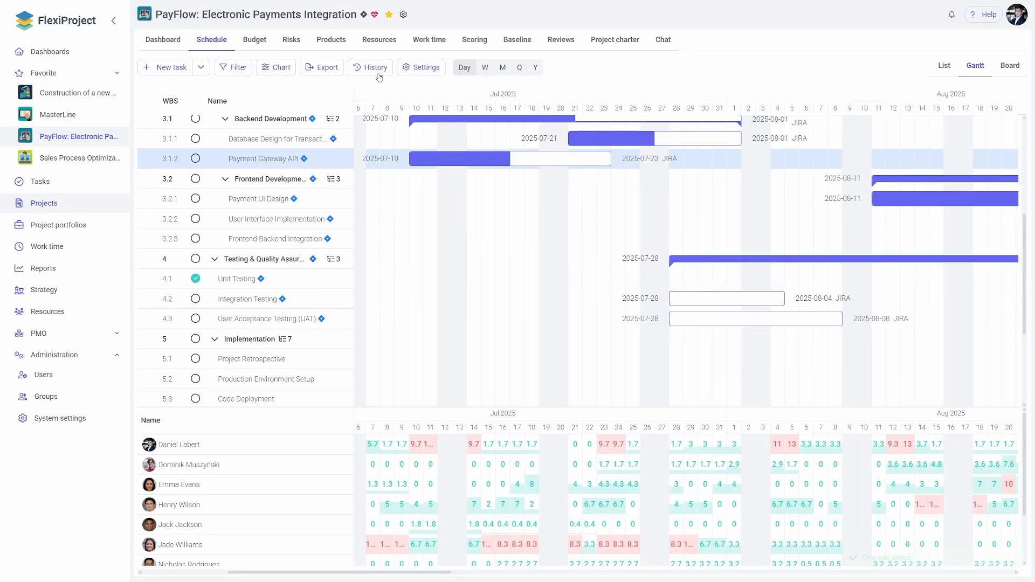
- Look at the schedule import options, including template, Microsoft Excel and Microsoft Project, without importing
{"action": "left_click", "coordinate": [410, 74]}
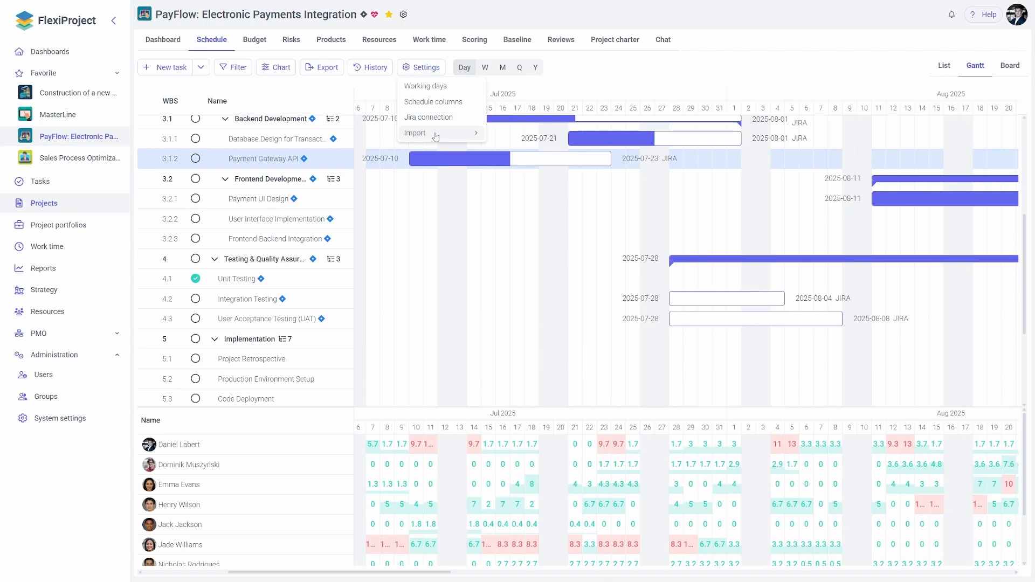
{"action": "mouse_move", "coordinate": [459, 136]}
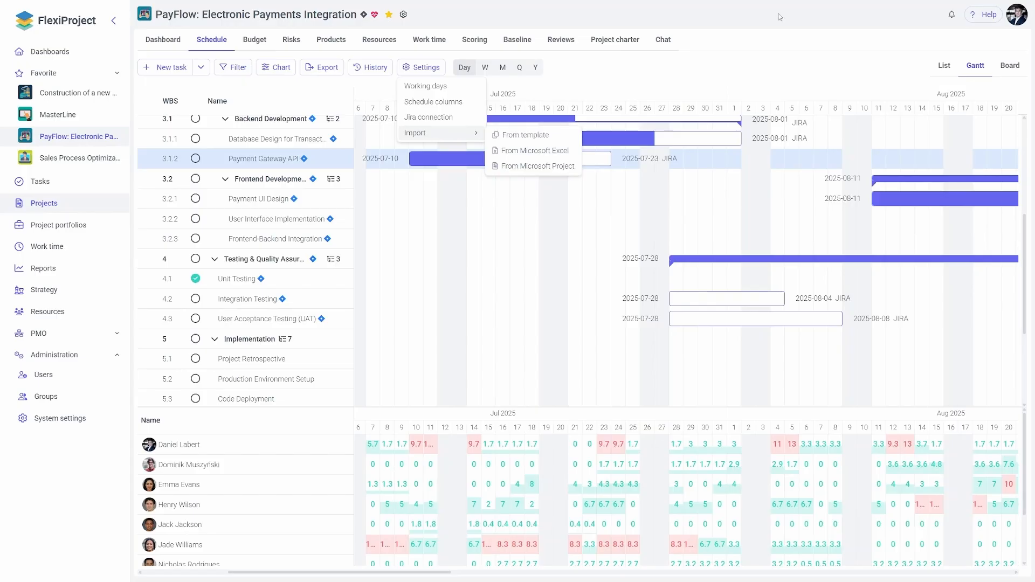
{"action": "left_click", "coordinate": [714, 66]}
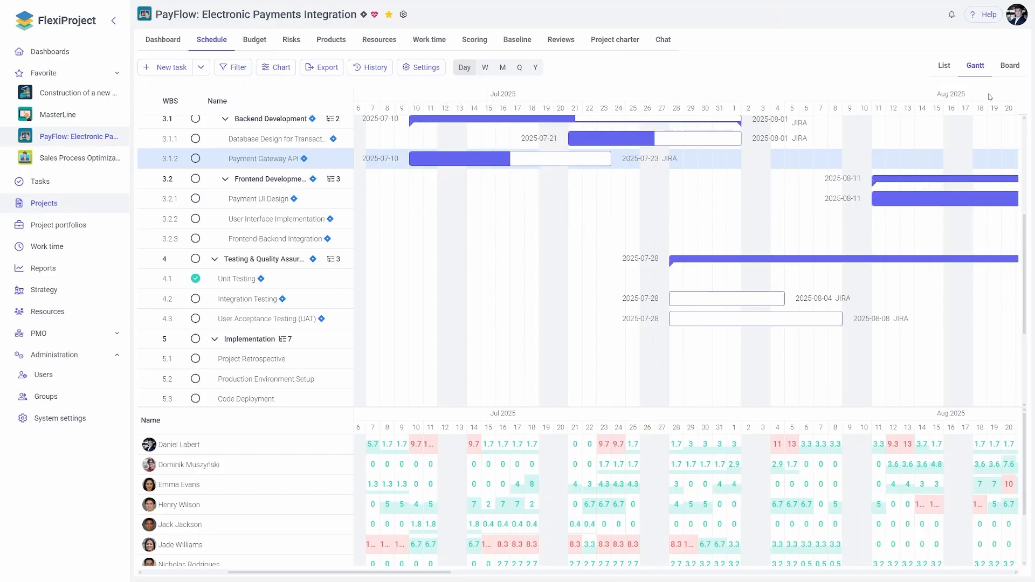
- Look over the Gantt task bars and the resource workloads across the schedule from late June to early October 2025
{"action": "scroll", "coordinate": [528, 191], "scroll_direction": "up", "scroll_amount": 5}
{"action": "scroll", "coordinate": [528, 190], "scroll_direction": "down", "scroll_amount": 2}
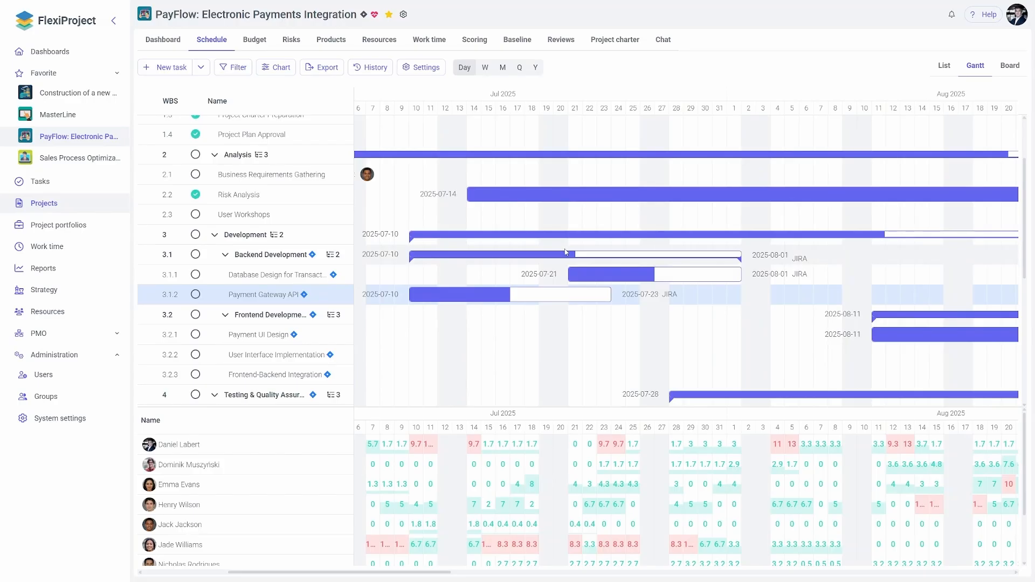
{"action": "scroll", "coordinate": [565, 251], "scroll_direction": "right", "scroll_amount": 10}
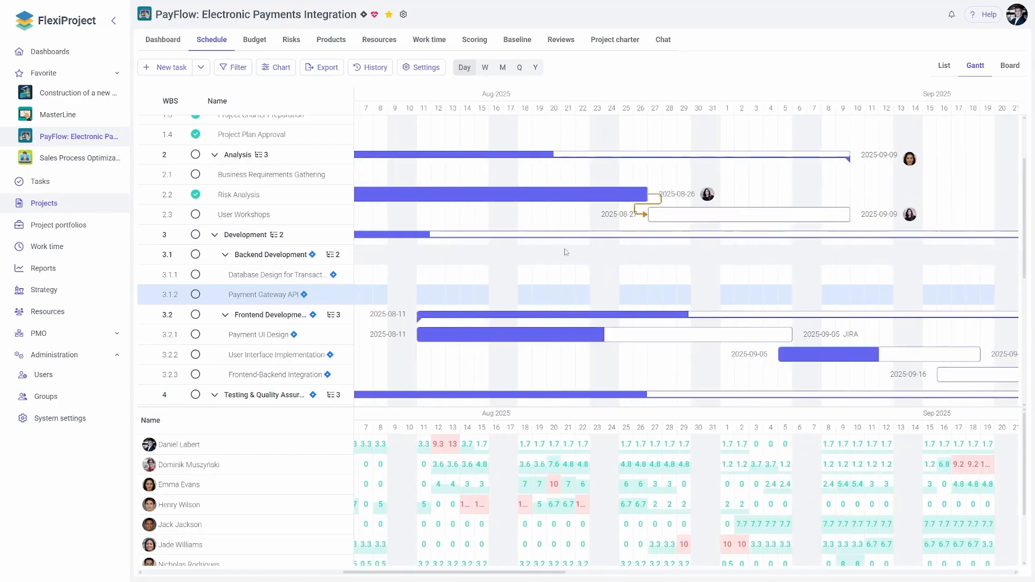
{"action": "scroll", "coordinate": [575, 256], "scroll_direction": "down", "scroll_amount": 1}
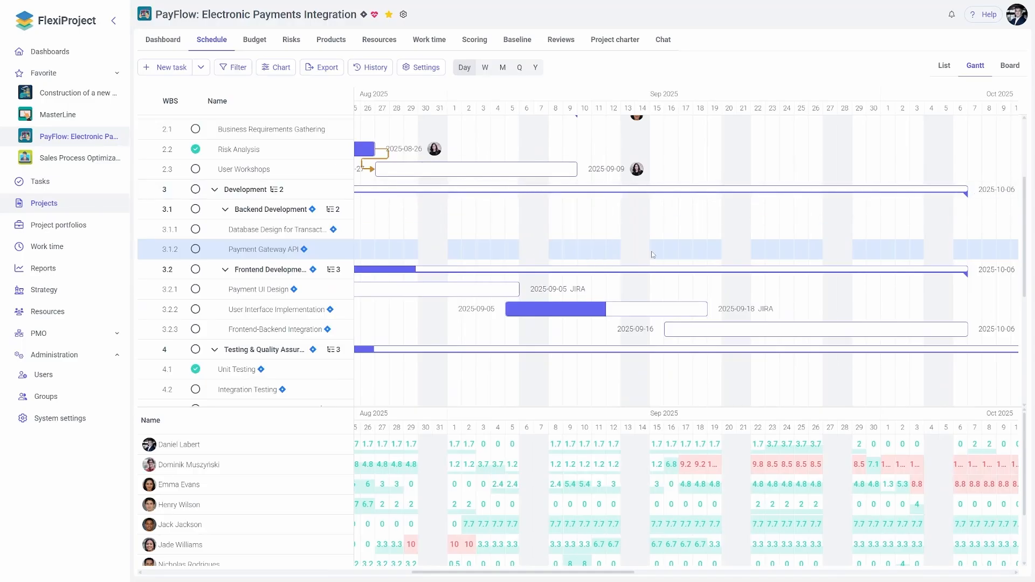
{"action": "scroll", "coordinate": [637, 238], "scroll_direction": "up", "scroll_amount": 3}
{"action": "scroll", "coordinate": [520, 183], "scroll_direction": "left", "scroll_amount": 10}
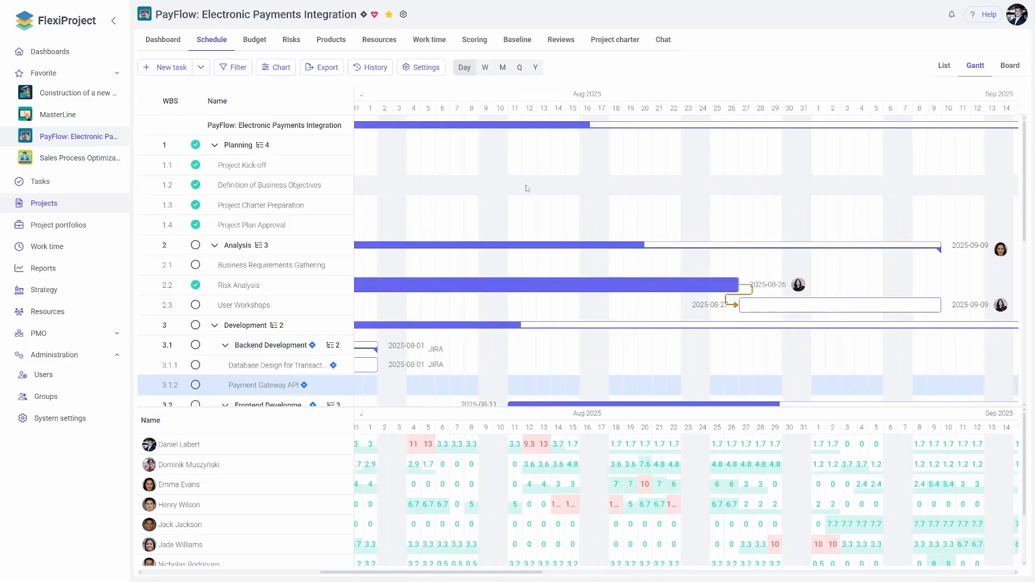
{"action": "scroll", "coordinate": [521, 187], "scroll_direction": "left", "scroll_amount": 10}
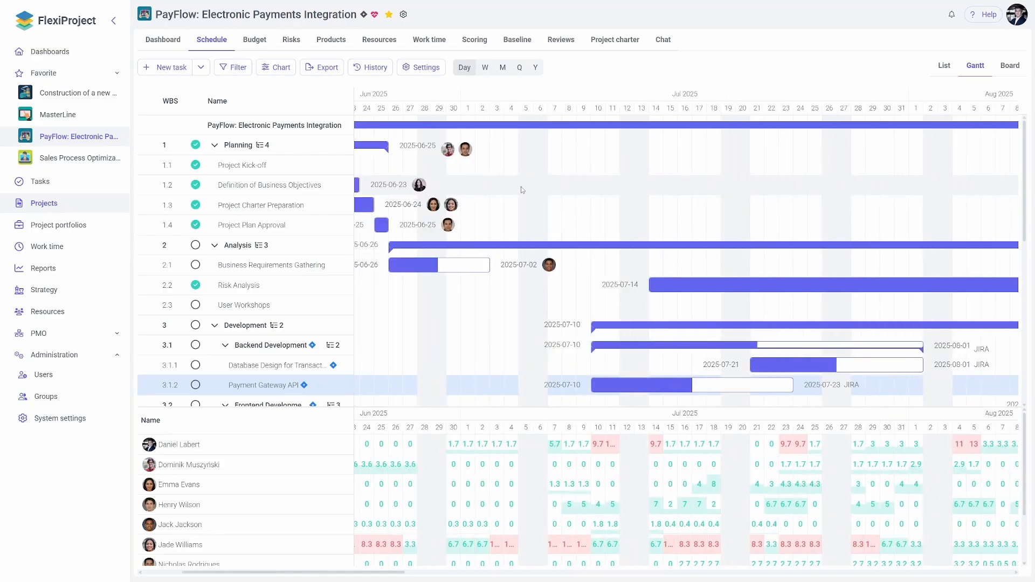